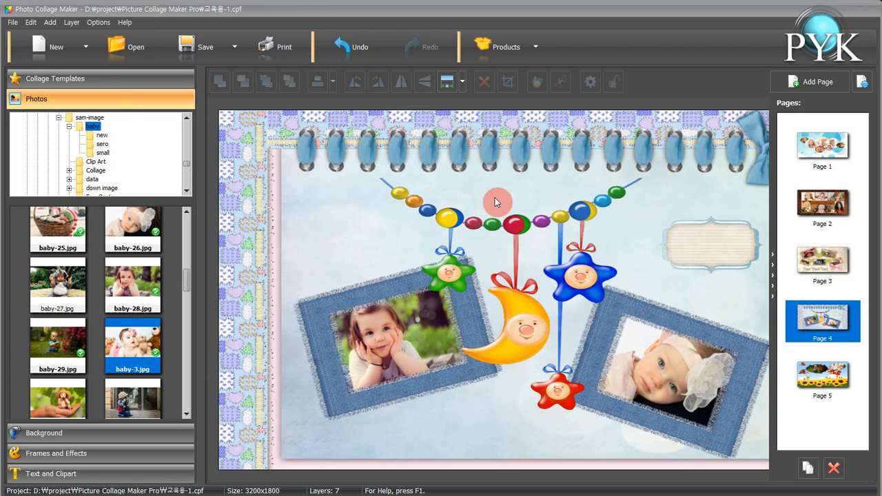
# Start a new Auto Collage project as a Grid Collage, choosing the first collage type in the top row
pyautogui.click(55, 48)
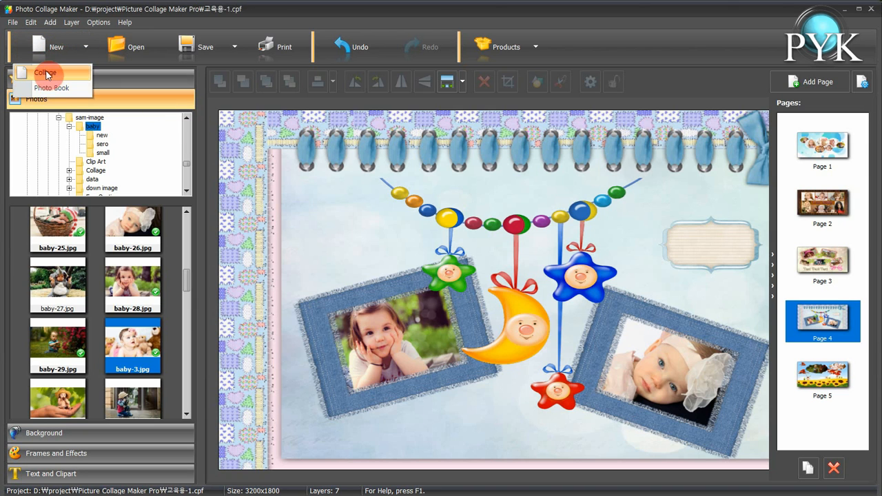
pyautogui.click(46, 73)
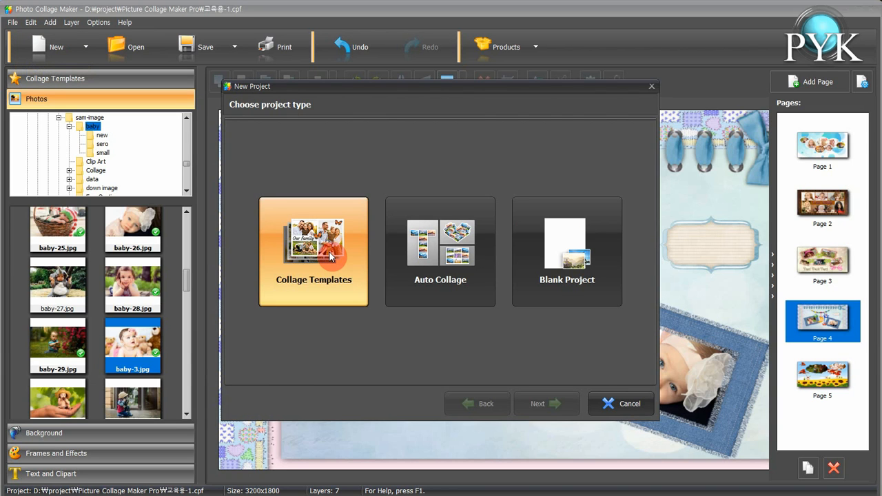
pyautogui.click(438, 256)
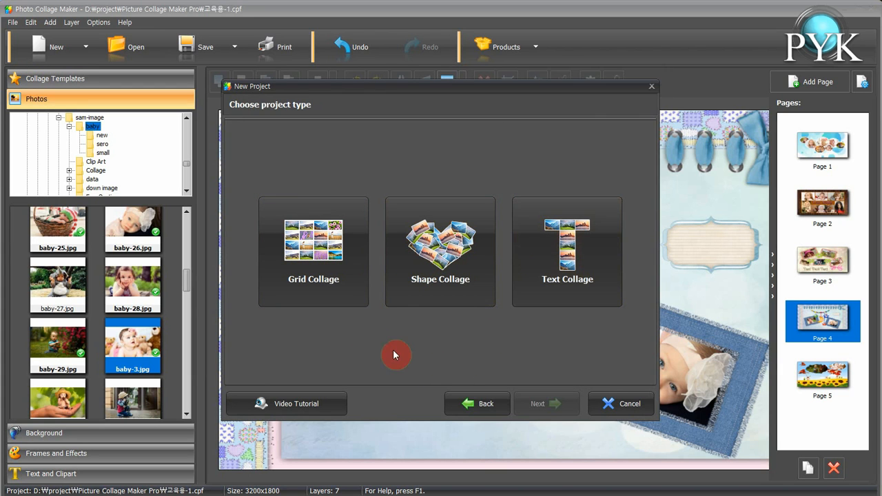
pyautogui.click(310, 254)
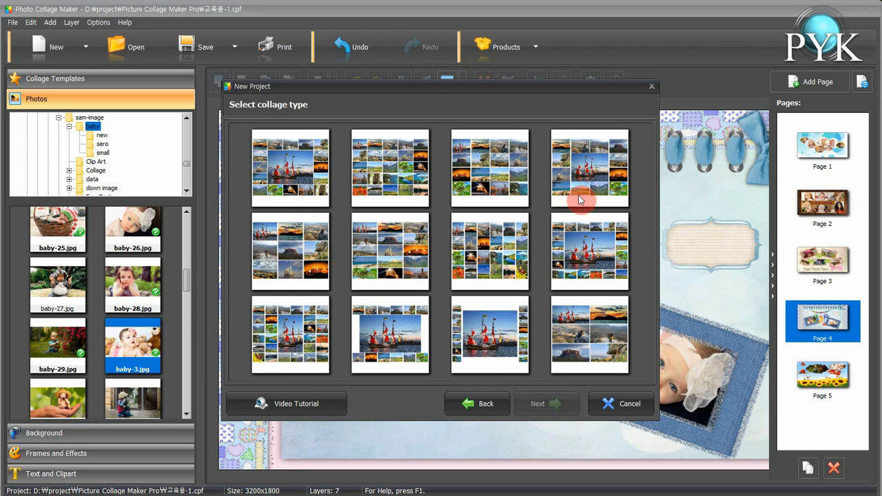
pyautogui.click(306, 168)
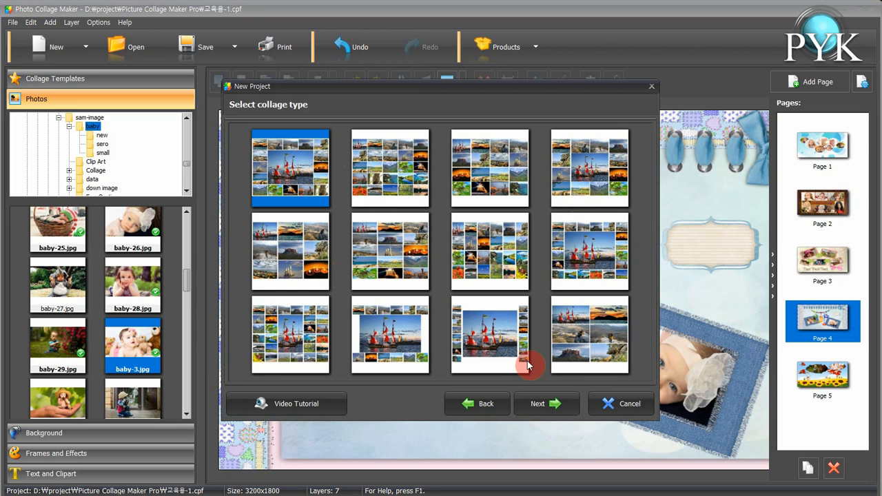
pyautogui.click(546, 404)
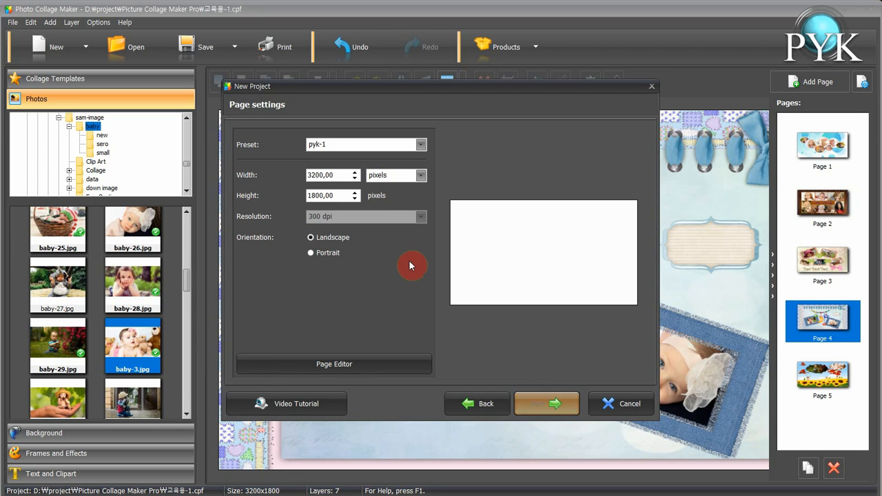
# Accept the 3200 x 1800 pixel landscape page settings and the default 5 x 5 grid layout with central photo
pyautogui.click(308, 175)
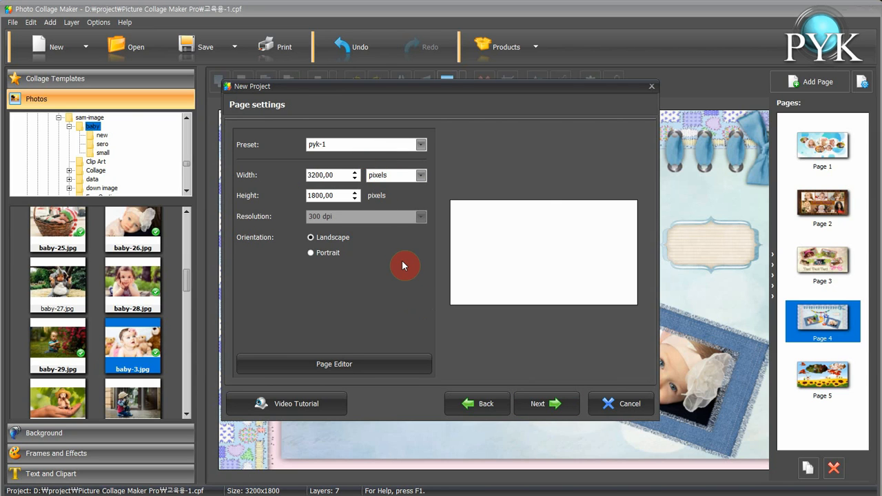
pyautogui.click(537, 406)
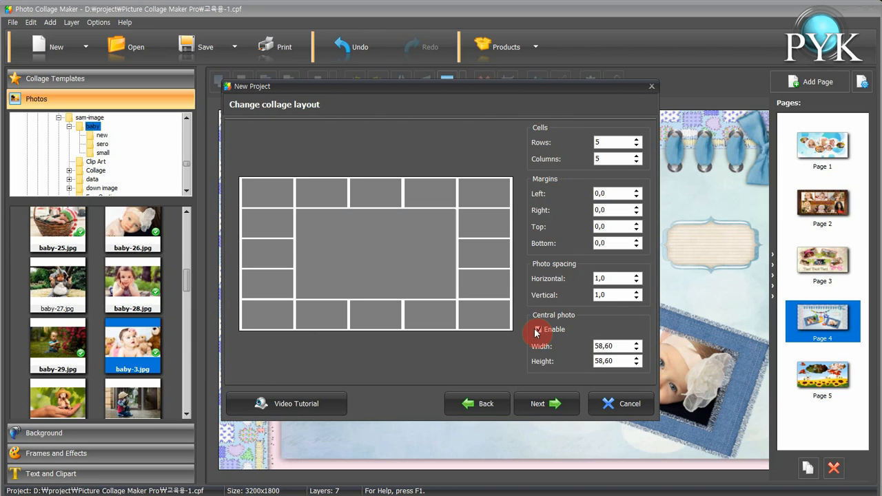
pyautogui.click(542, 403)
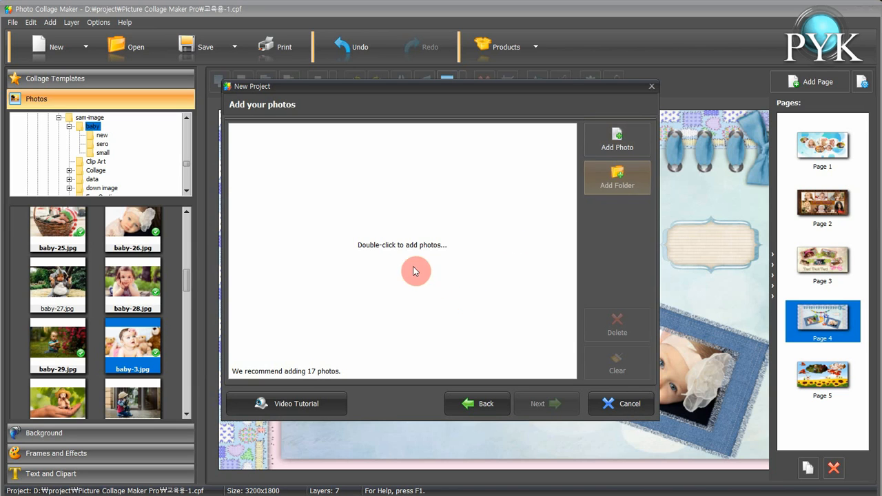
# Add the whole ground folder from D:\souse as the collage's photos and continue
pyautogui.click(620, 180)
pyautogui.scroll(-1, 563, 270)
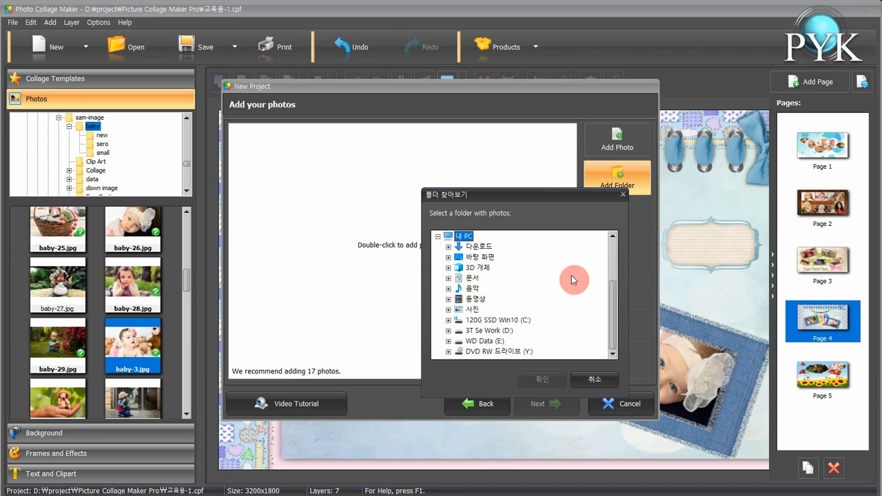
pyautogui.doubleClick(516, 332)
pyautogui.scroll(-2, 545, 301)
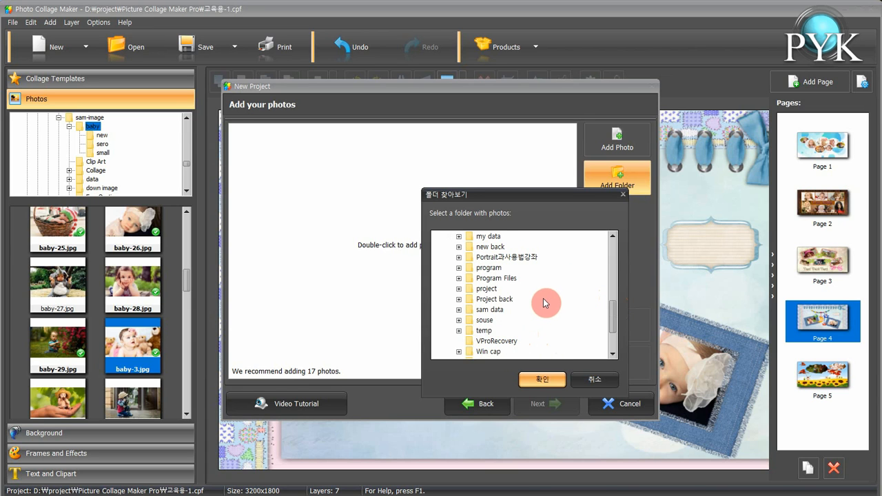
pyautogui.doubleClick(486, 320)
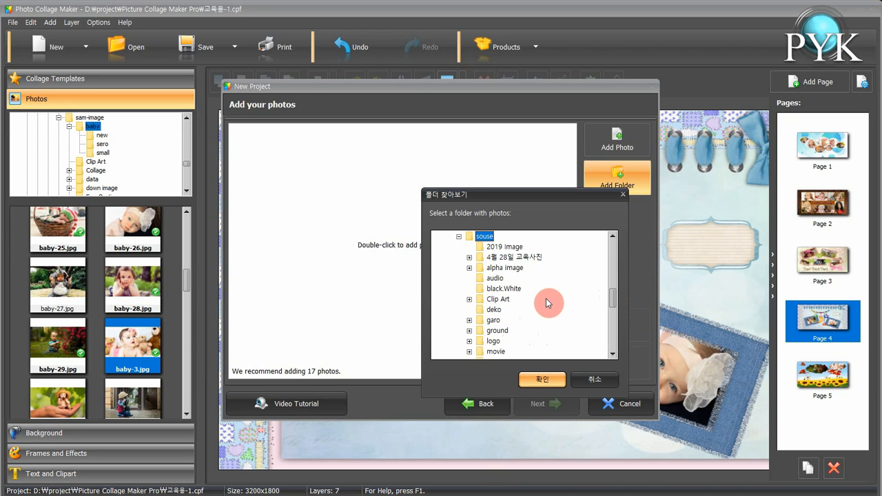
pyautogui.click(497, 331)
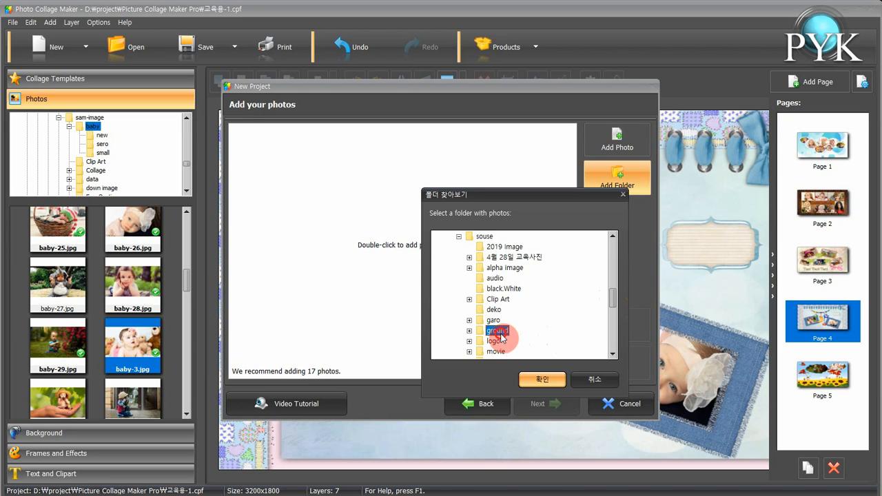
pyautogui.click(541, 380)
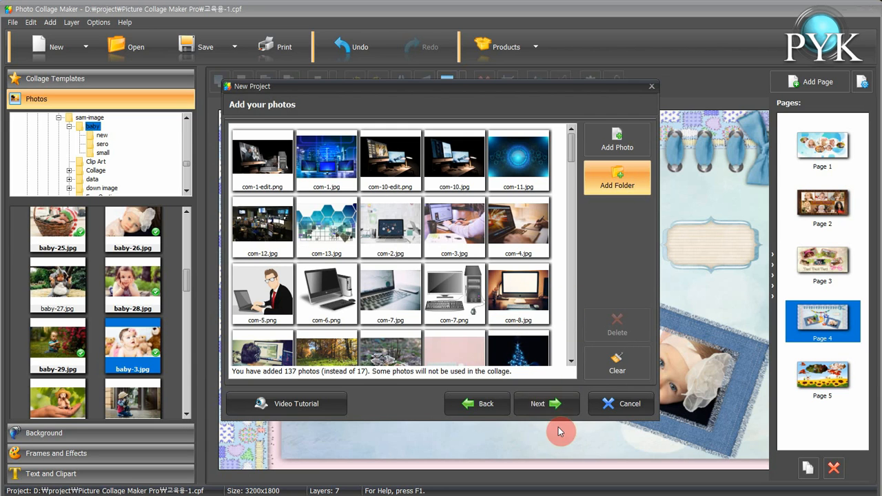
pyautogui.click(543, 404)
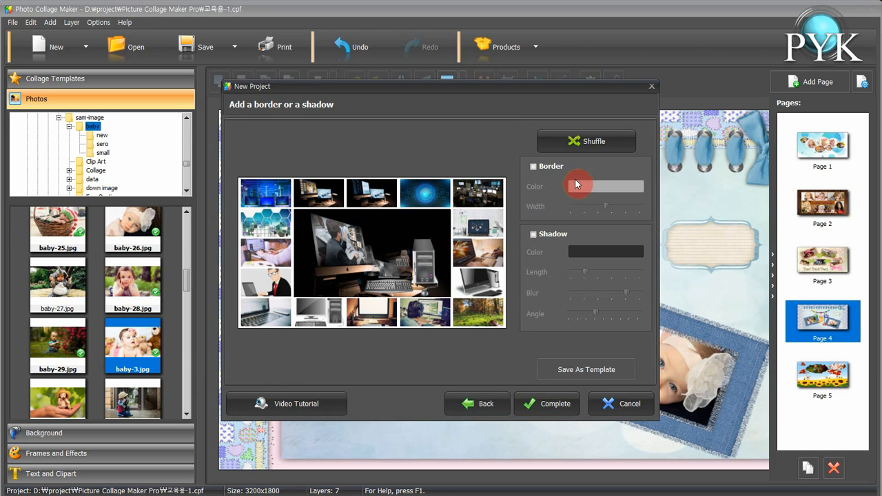
# Shuffle the photo arrangement several times, then complete the collage
pyautogui.click(586, 141)
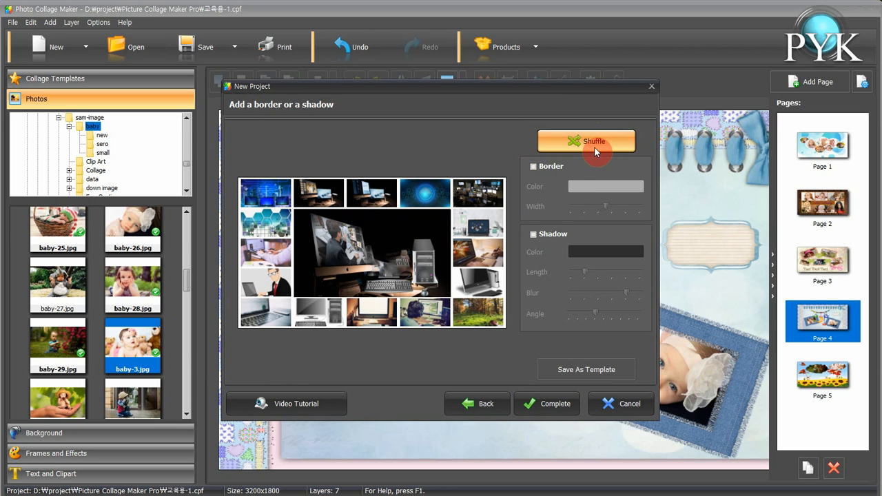
pyautogui.click(592, 148)
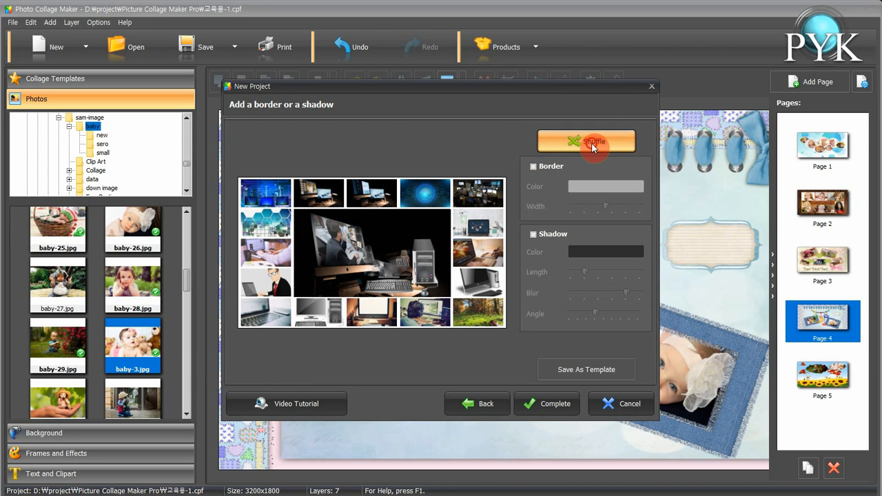
pyautogui.click(593, 148)
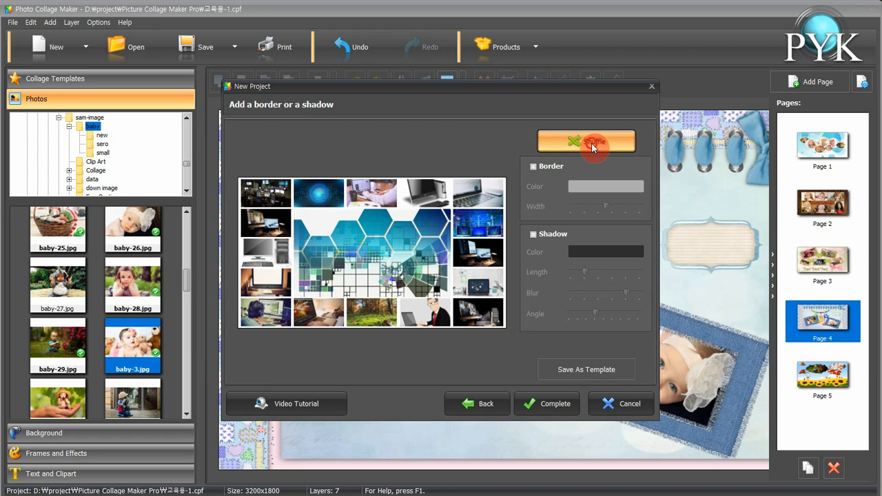
pyautogui.click(592, 148)
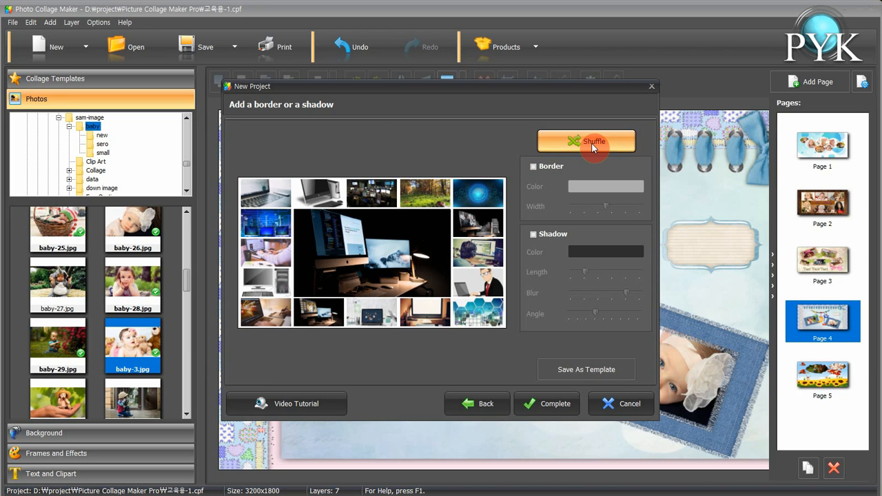
pyautogui.click(558, 408)
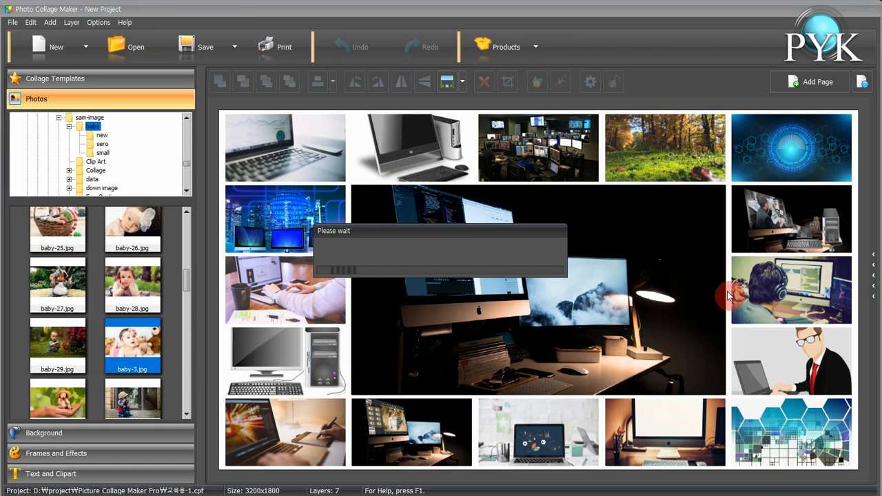
# Add a new page from a template as an Auto Collage grid, choosing the second collage type in the middle row
pyautogui.click(873, 287)
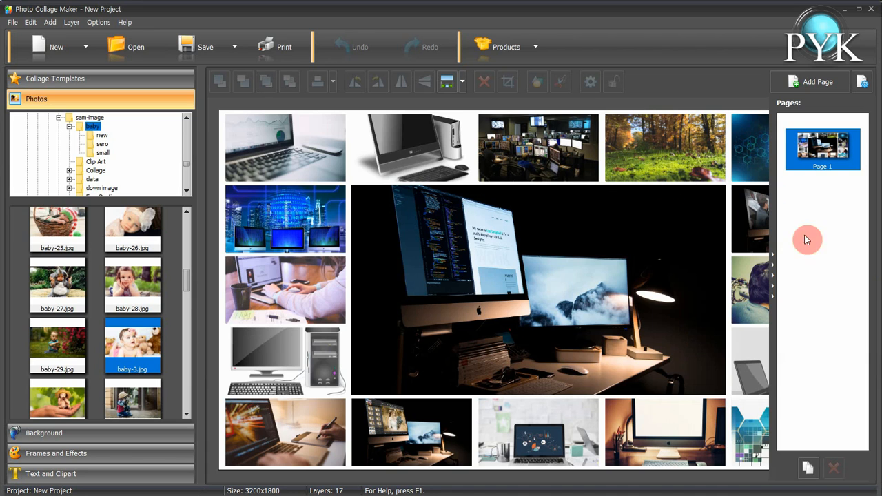
pyautogui.click(816, 87)
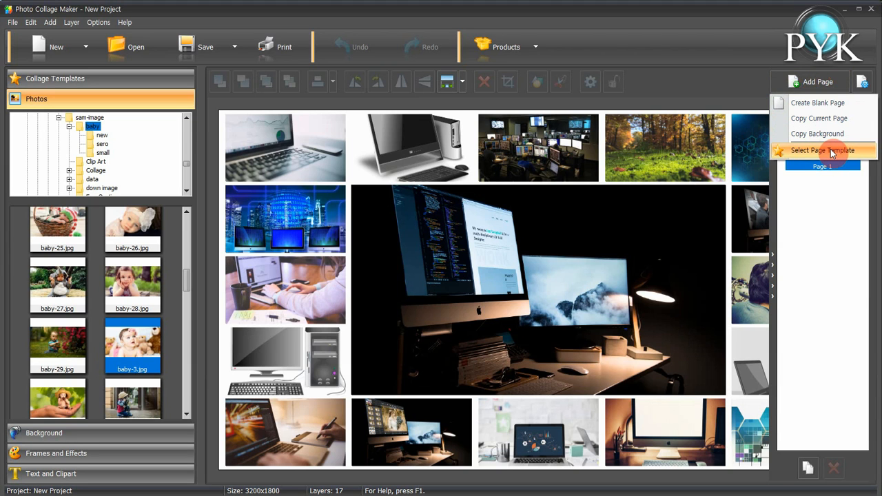
pyautogui.click(838, 154)
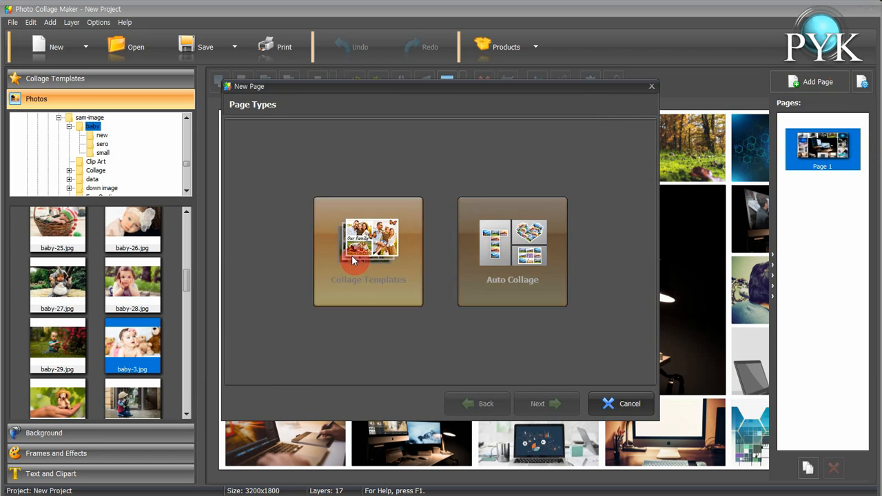
pyautogui.click(515, 250)
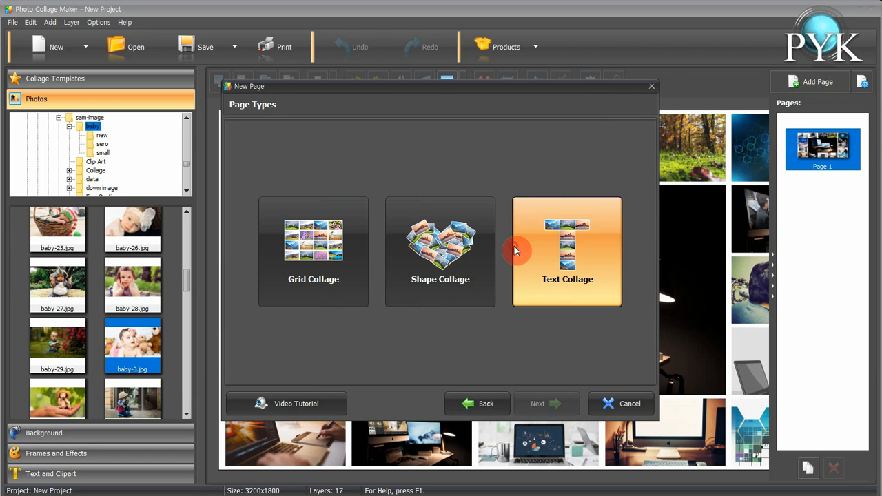
pyautogui.click(328, 257)
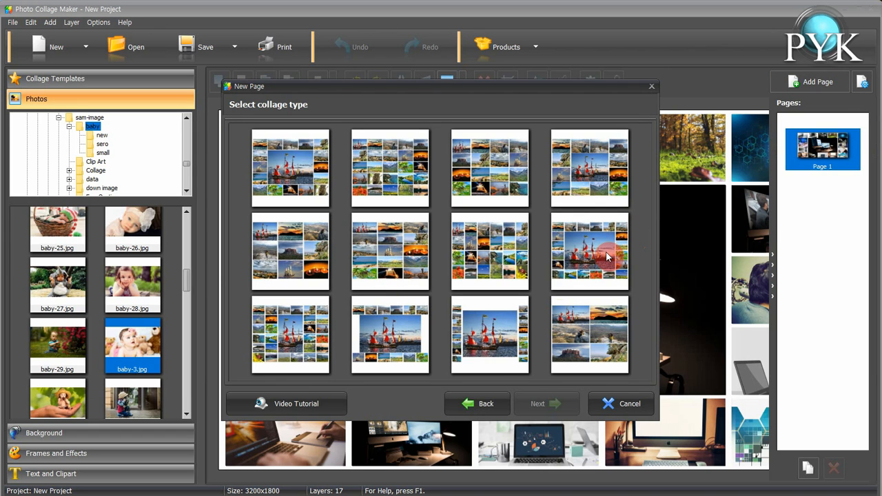
pyautogui.click(412, 253)
pyautogui.click(537, 404)
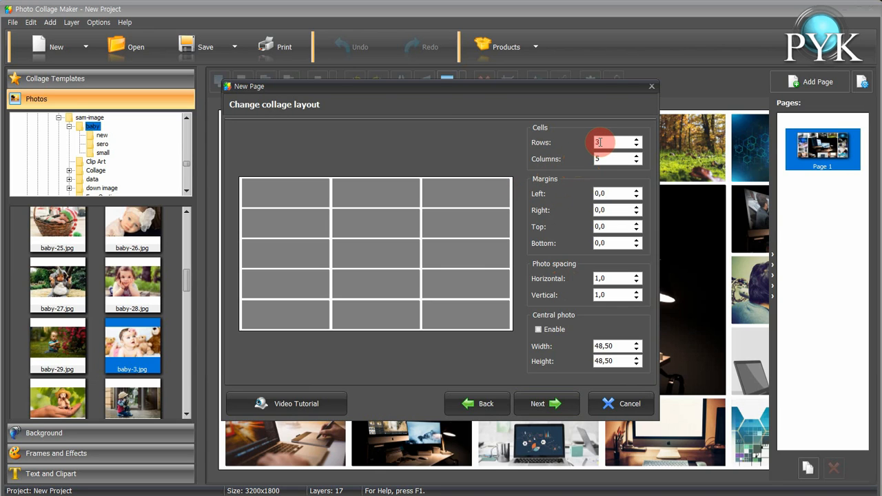
# Set the new page's grid to 2 rows and 3 columns and continue
pyautogui.moveTo(602, 141); pyautogui.dragTo(587, 142)
pyautogui.write('2')
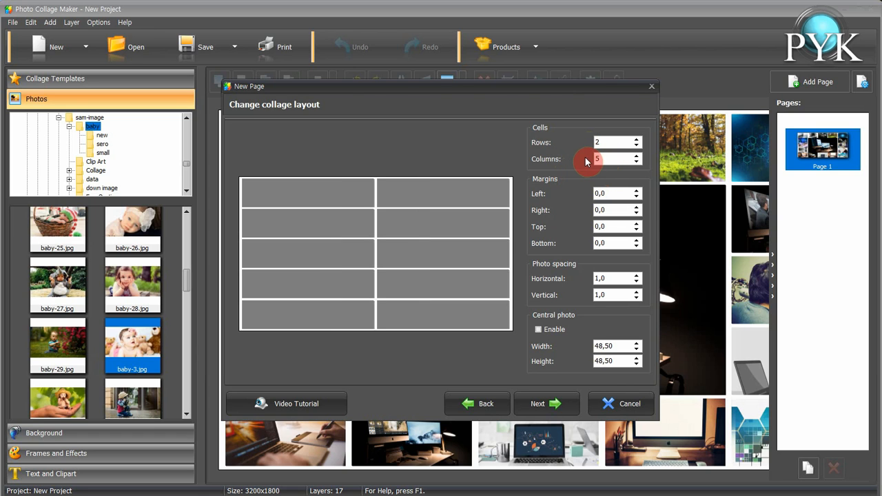
pyautogui.click(605, 157)
pyautogui.moveTo(605, 158); pyautogui.dragTo(581, 157)
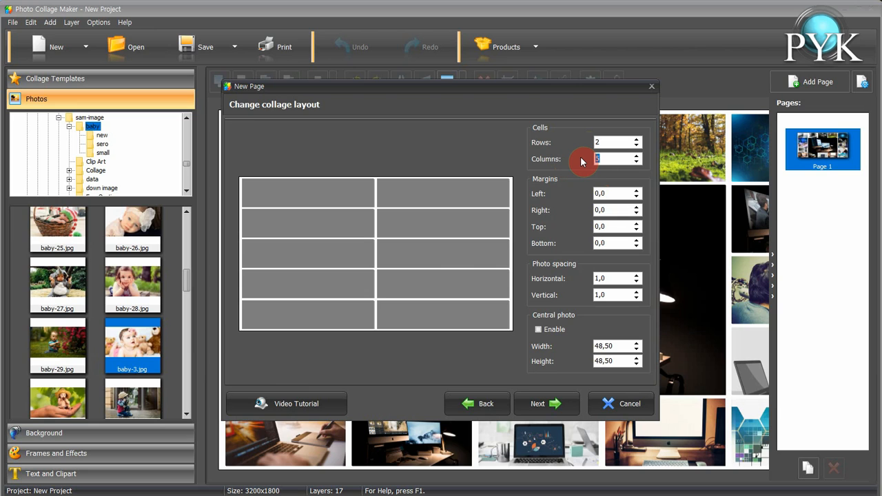
pyautogui.write('3')
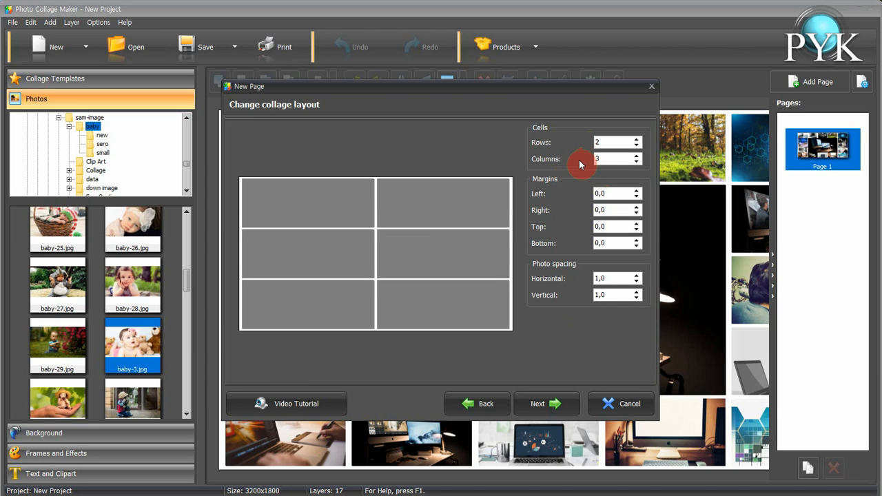
pyautogui.click(552, 408)
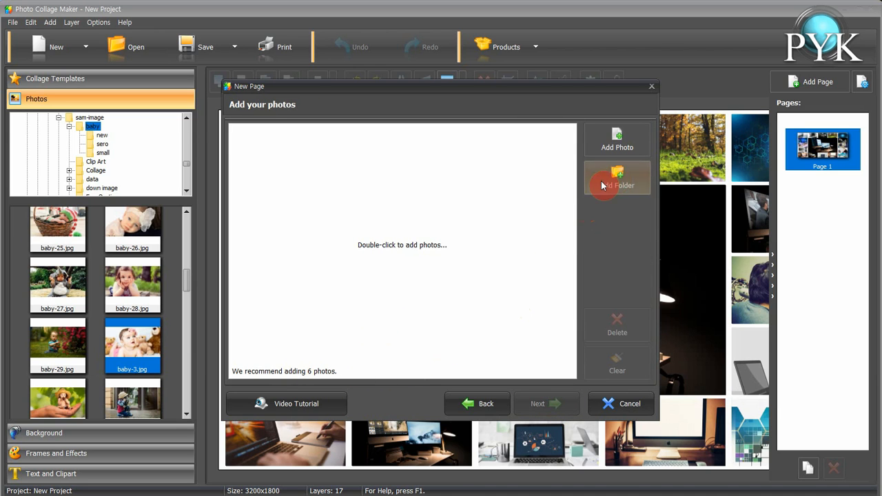
# Add photos com-12.jpg through ground-9.jpg from the ground folder to the new page
pyautogui.click(617, 143)
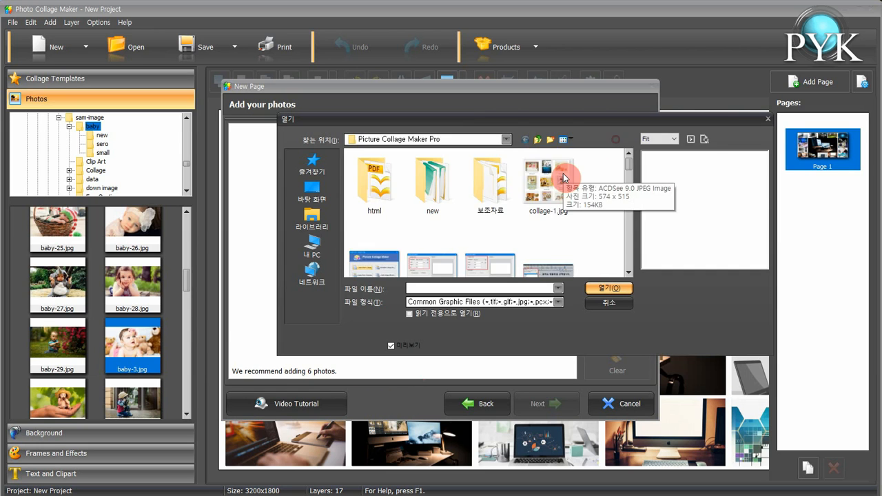
pyautogui.doubleClick(586, 177)
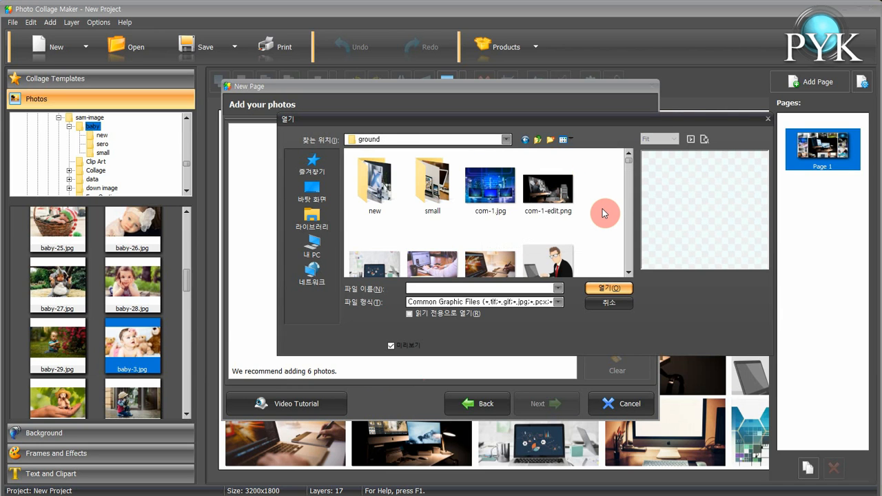
pyautogui.scroll(-5, 602, 210)
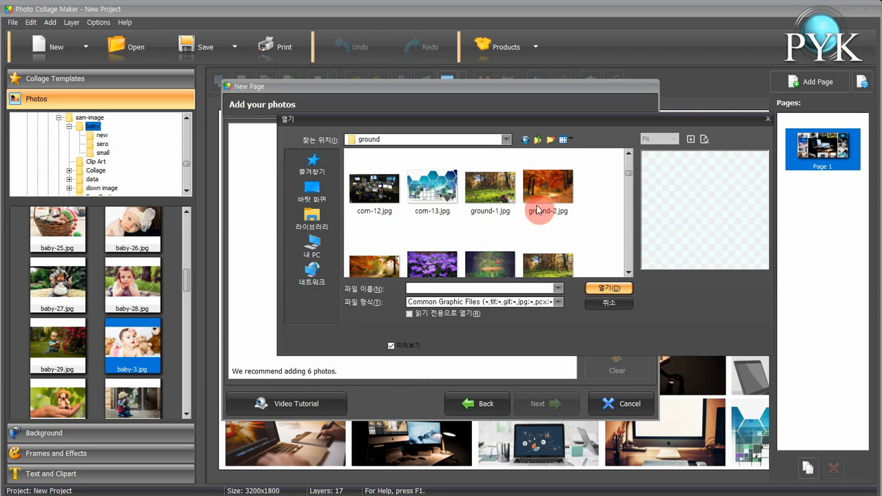
pyautogui.click(375, 190)
pyautogui.scroll(-3, 620, 230)
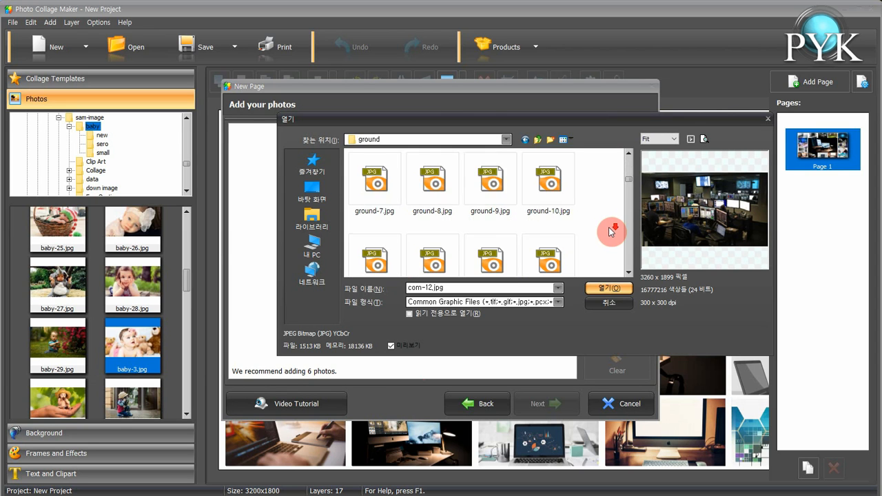
pyautogui.keyDown('shift'); pyautogui.click(493, 196); pyautogui.keyUp('shift')
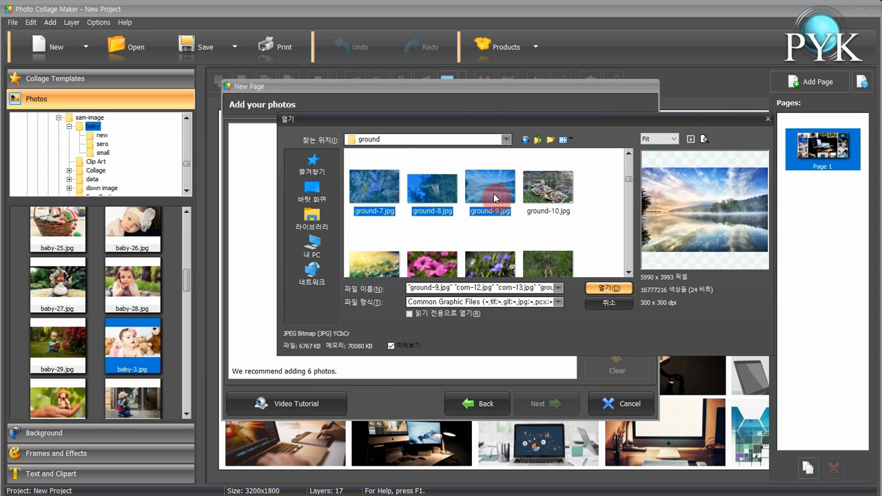
pyautogui.click(604, 288)
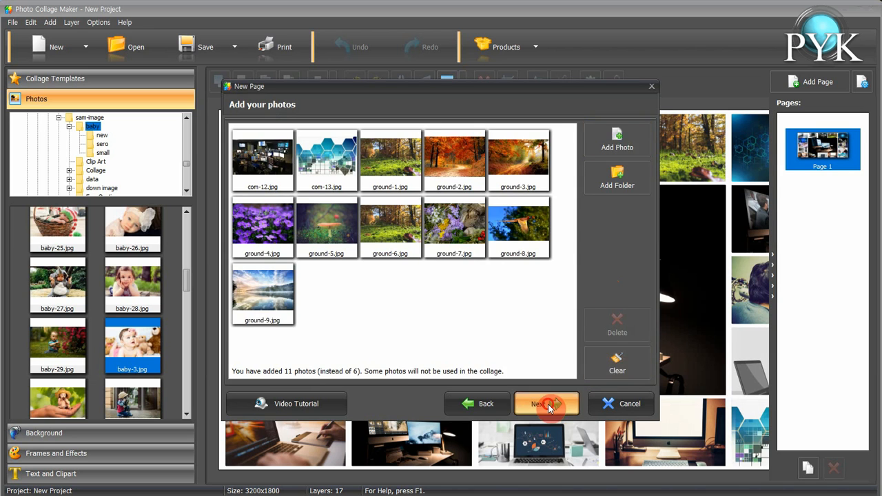
# Proceed to the border and shadow stage, shuffle the second page's layout twice, and complete the collage
pyautogui.click(547, 402)
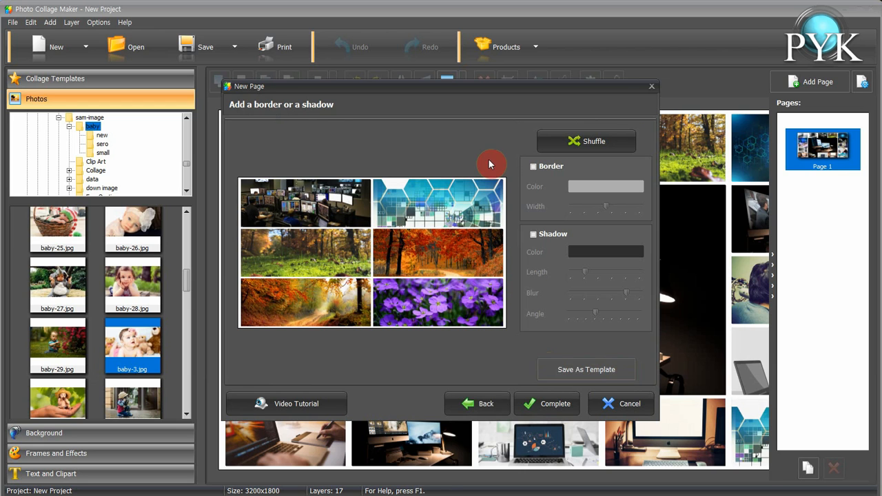
pyautogui.click(580, 143)
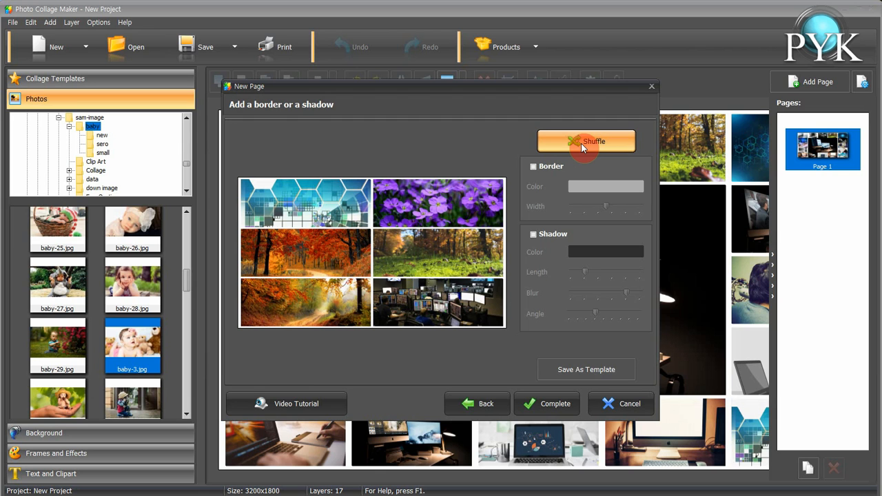
pyautogui.click(581, 143)
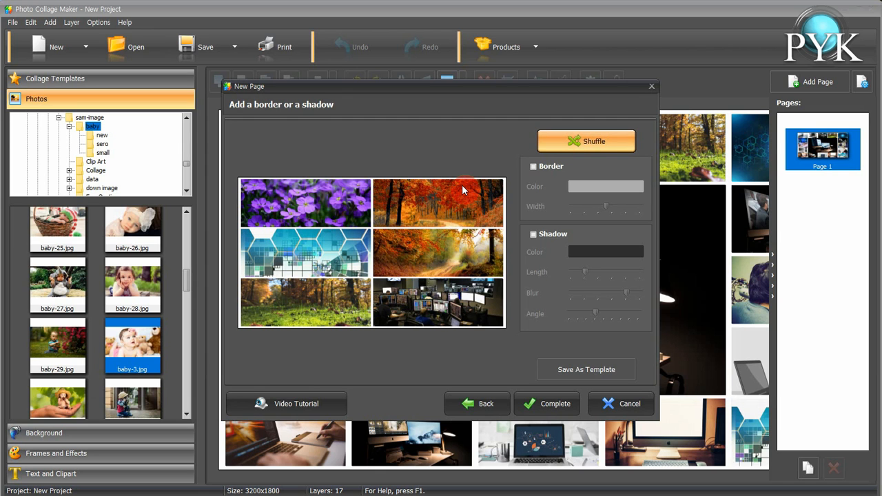
pyautogui.click(555, 404)
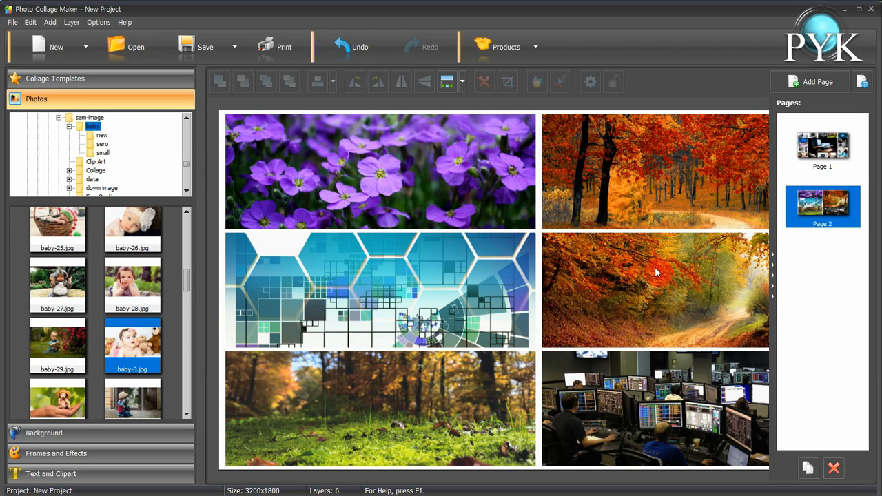
# Add a new page as a copy of the current page
pyautogui.click(813, 83)
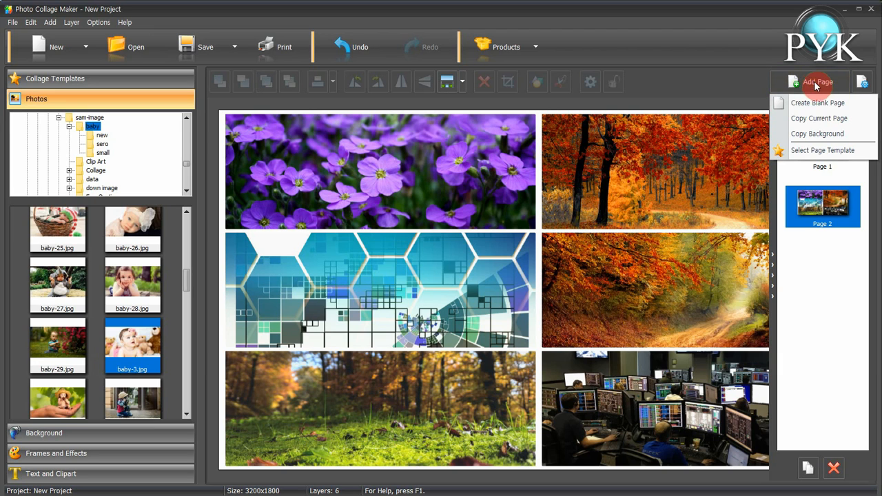
pyautogui.click(844, 122)
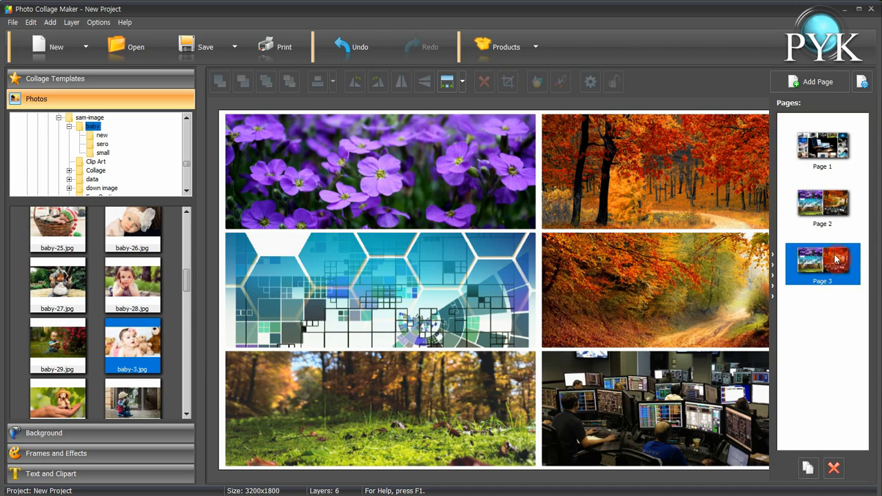
# Open the top-left photo's settings and change its layer shape to the cut-corner square
pyautogui.click(371, 185)
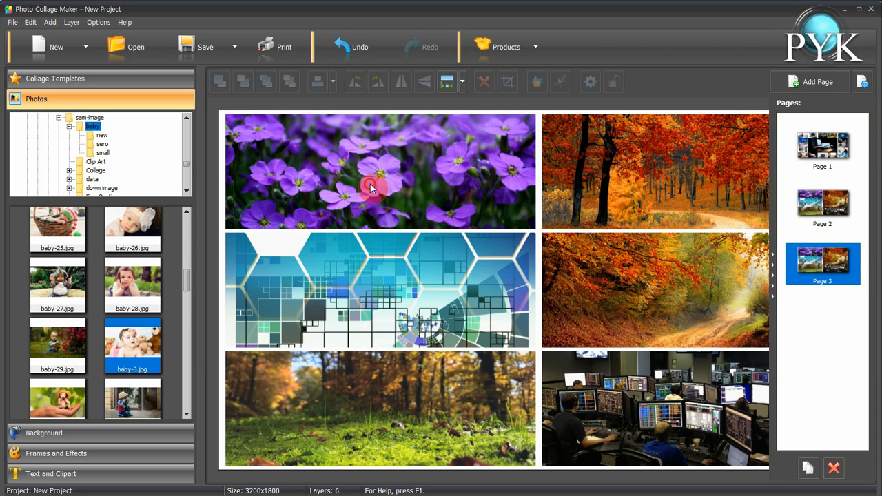
pyautogui.doubleClick(370, 186)
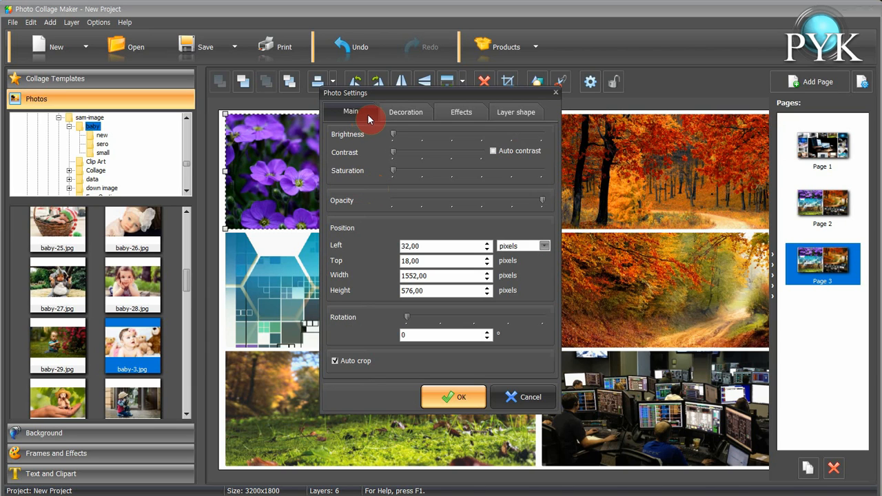
pyautogui.click(408, 113)
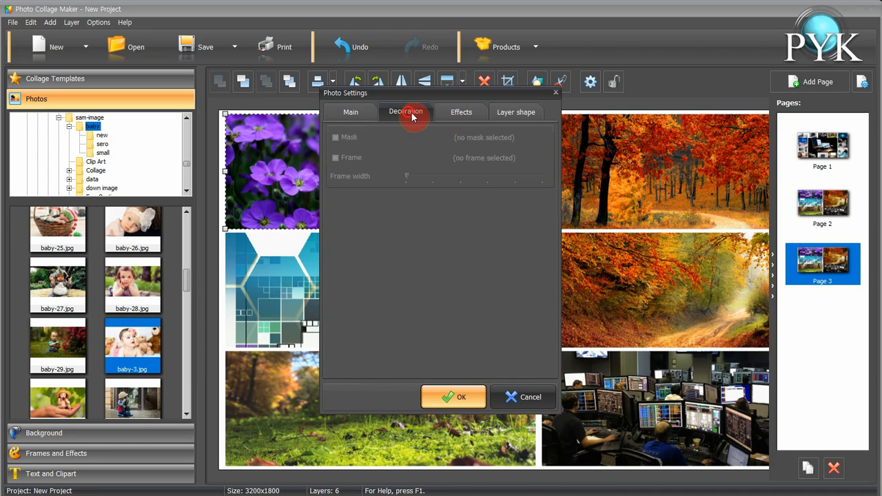
pyautogui.click(462, 119)
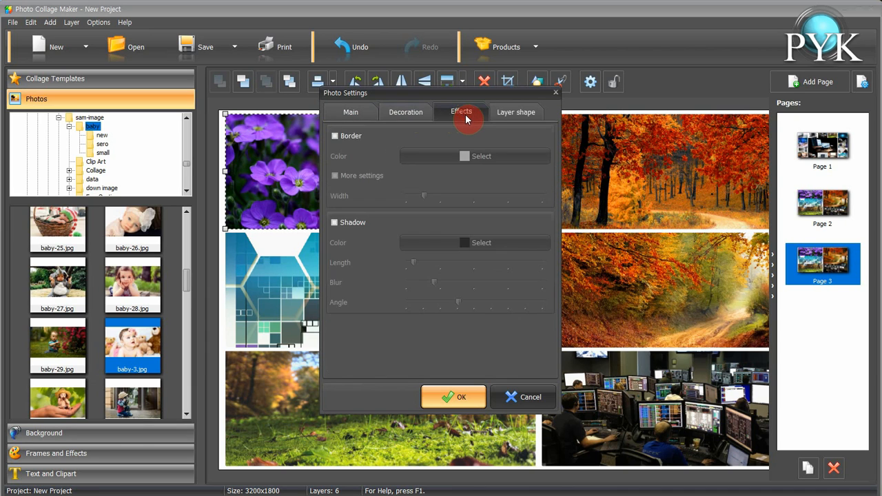
pyautogui.click(525, 122)
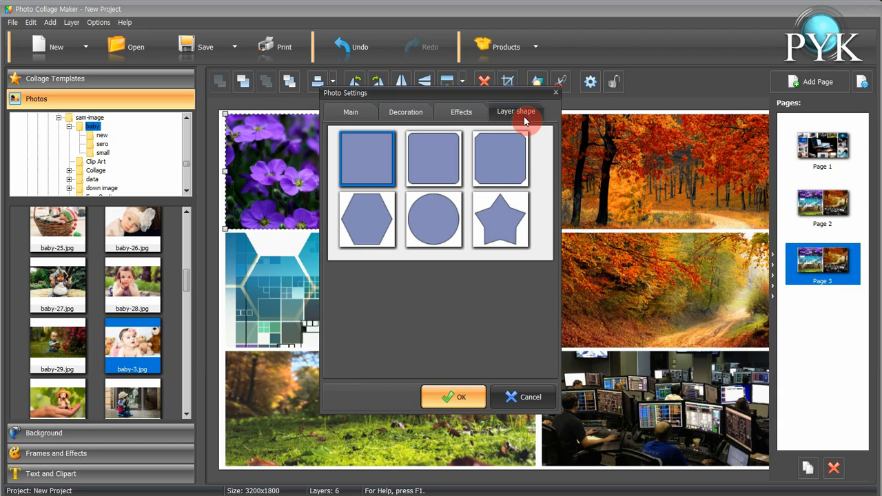
pyautogui.click(507, 162)
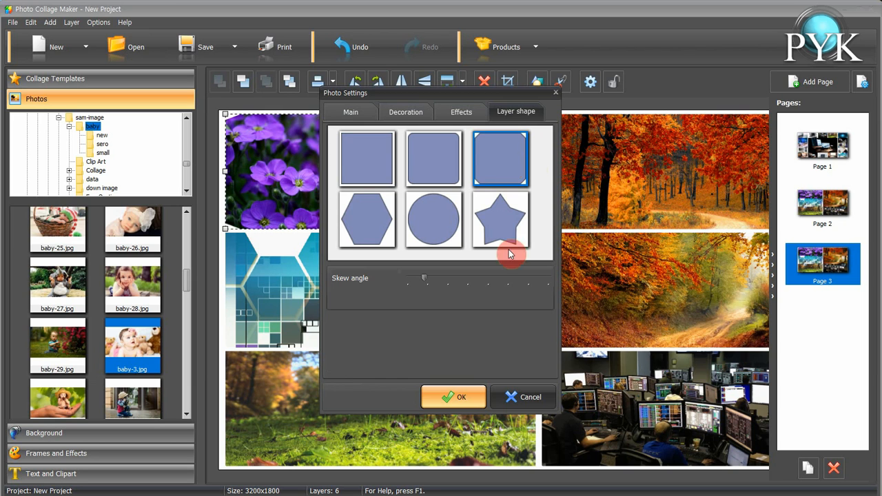
pyautogui.click(460, 393)
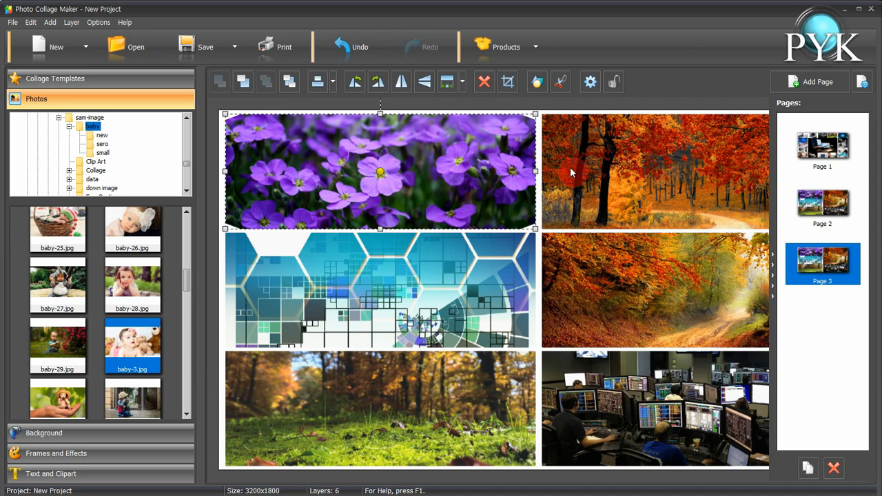
# Change the top-right photo's layer shape to the circle, trying the star shape first
pyautogui.click(609, 166)
pyautogui.doubleClick(610, 165)
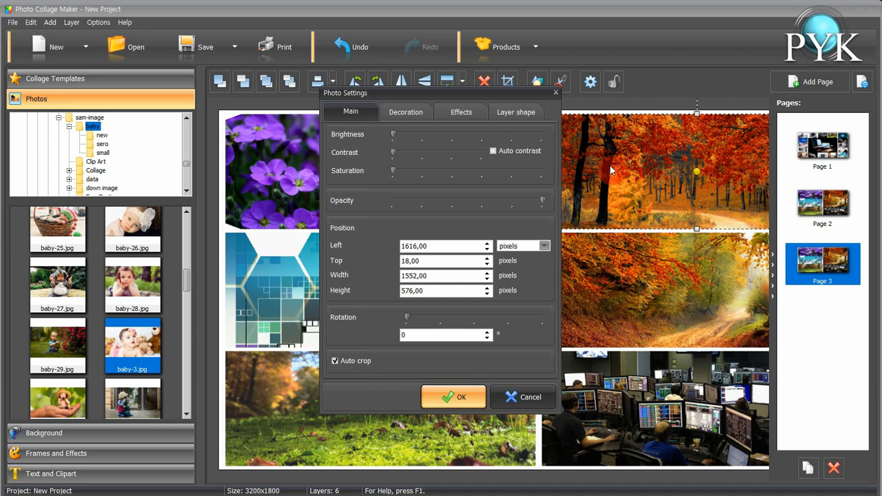
pyautogui.click(516, 111)
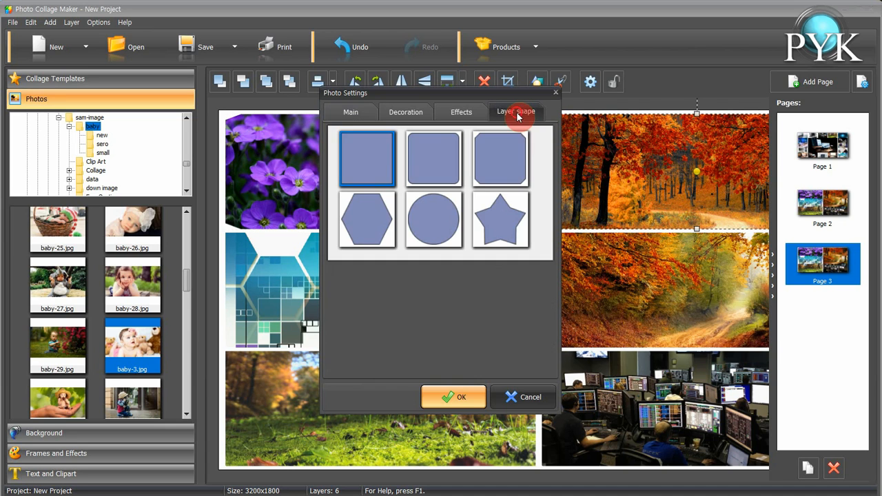
pyautogui.click(503, 223)
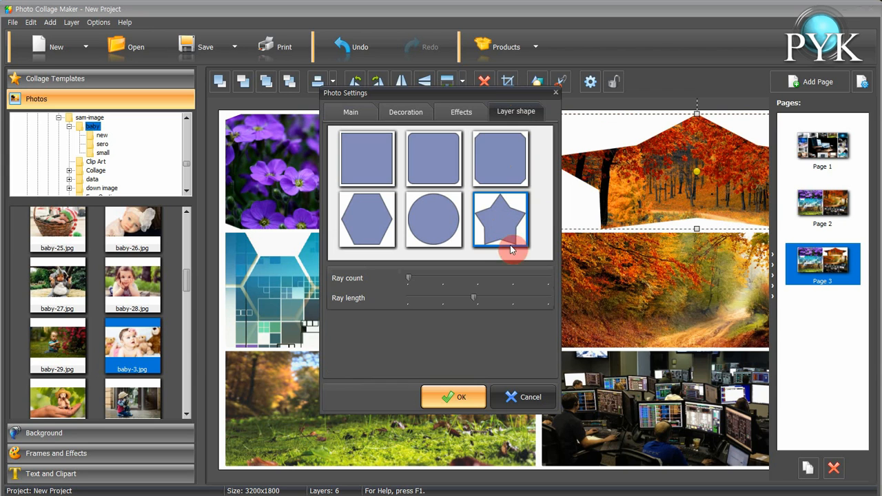
pyautogui.click(421, 234)
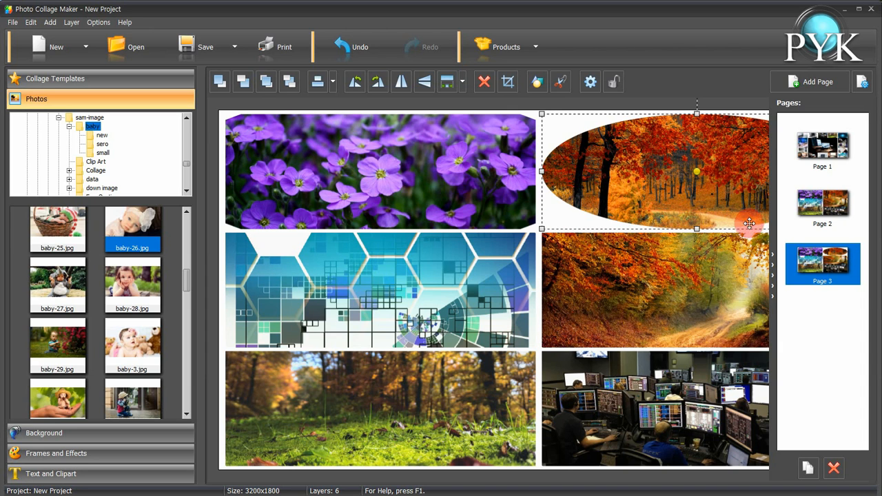
# Open the ground folder and replace the top-left photo with ground-12.jpg
pyautogui.click(775, 290)
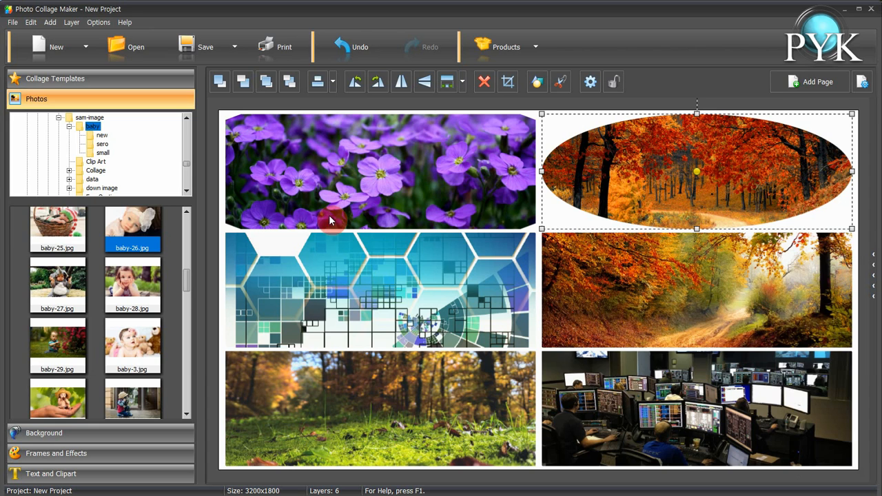
pyautogui.scroll(-5, 187, 166)
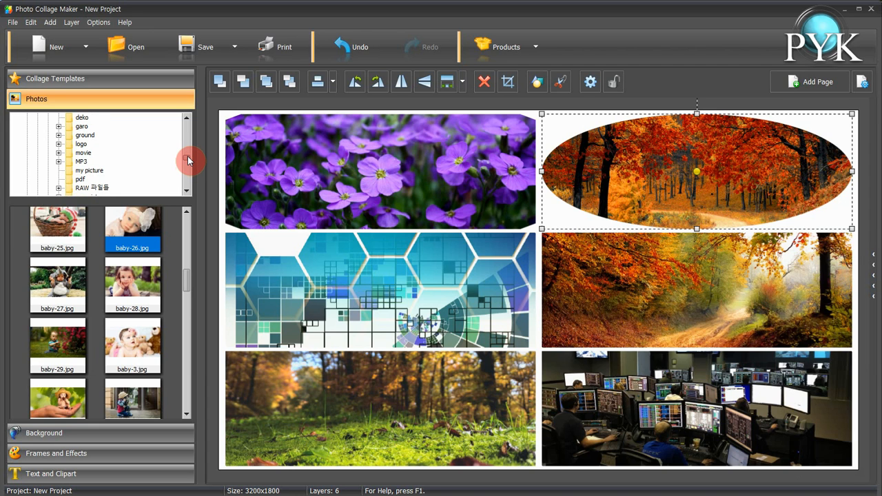
pyautogui.click(84, 135)
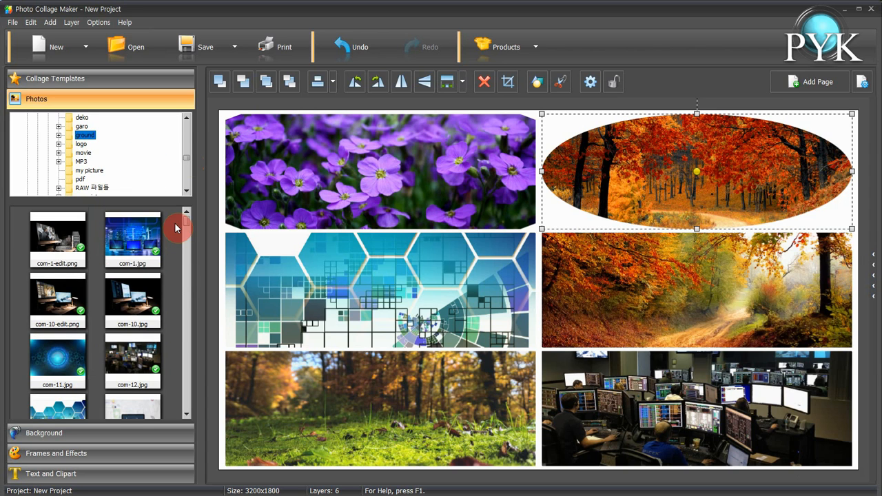
pyautogui.moveTo(187, 226); pyautogui.dragTo(186, 278)
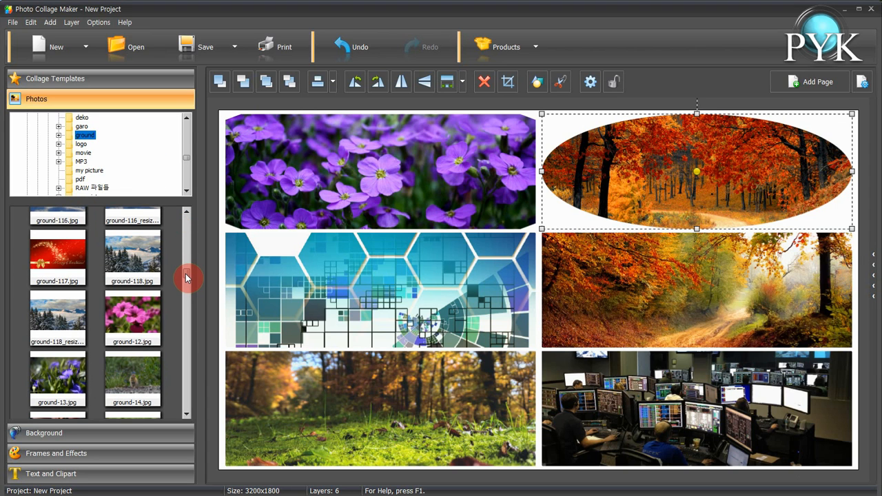
pyautogui.click(136, 307)
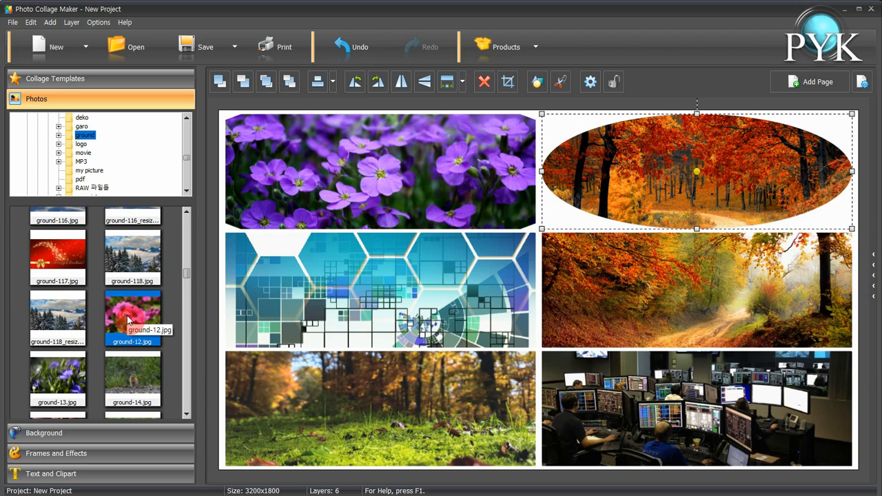
pyautogui.moveTo(133, 307); pyautogui.dragTo(339, 164)
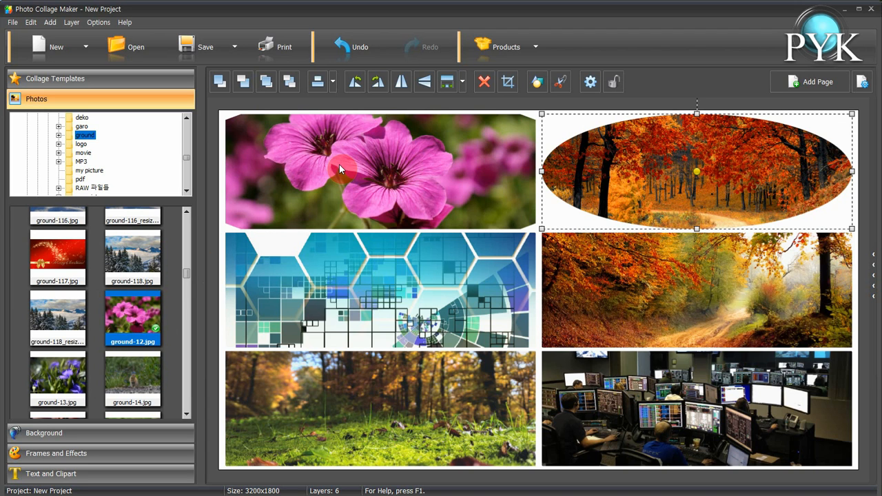
# Replace the bottom-left photo with the resized ground-118 image and the bottom-right photo with ground-13.jpg
pyautogui.click(50, 314)
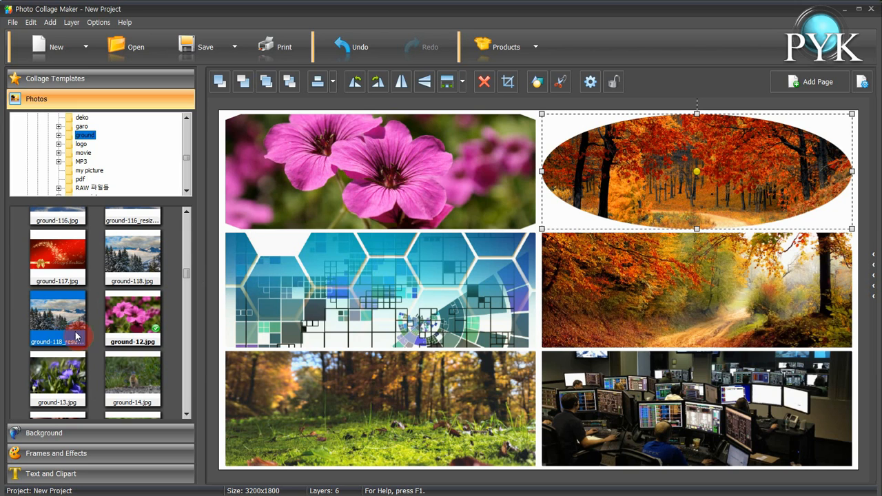
pyautogui.moveTo(64, 325); pyautogui.dragTo(346, 401)
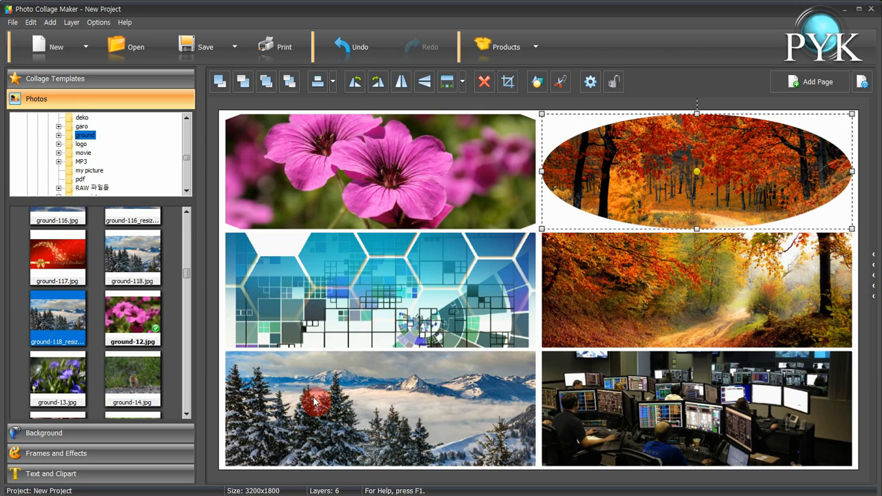
pyautogui.moveTo(58, 380); pyautogui.dragTo(709, 400)
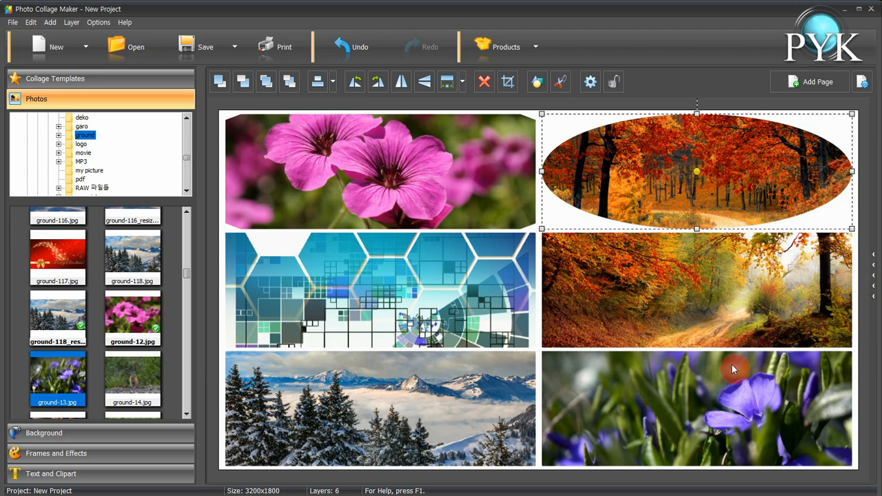
# Add a new blank page to the project
pyautogui.click(872, 295)
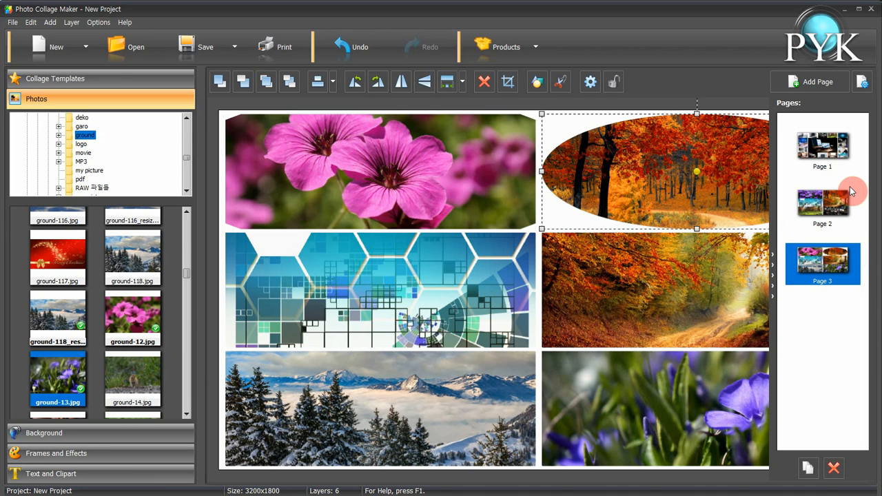
pyautogui.click(816, 84)
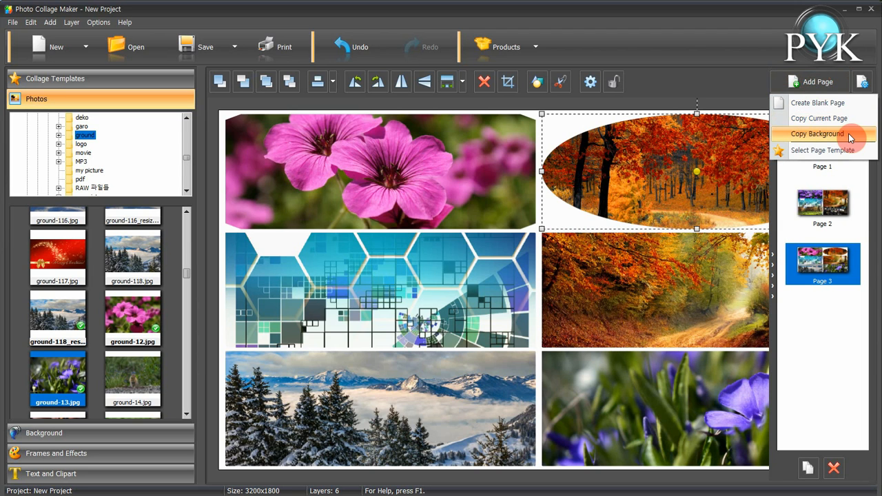
pyautogui.click(817, 103)
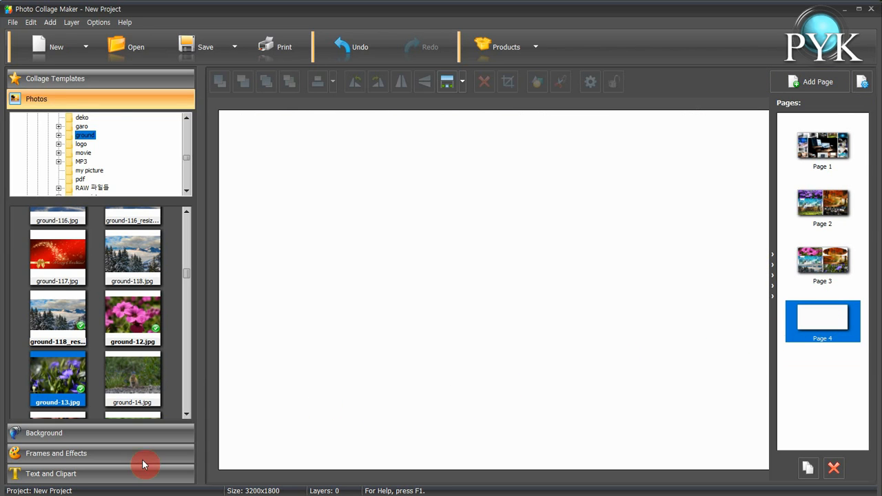
# Set the blank page's background to a yellow-green texture from the Others background collection
pyautogui.click(71, 431)
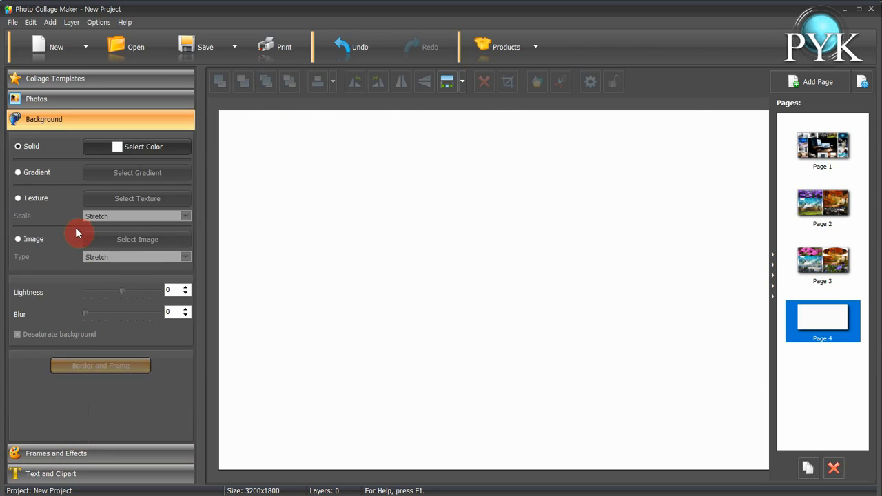
pyautogui.click(21, 199)
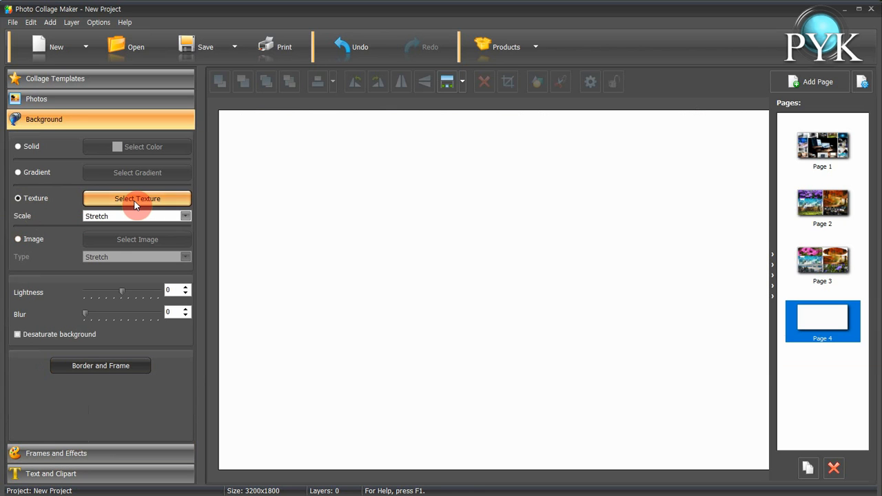
pyautogui.click(156, 204)
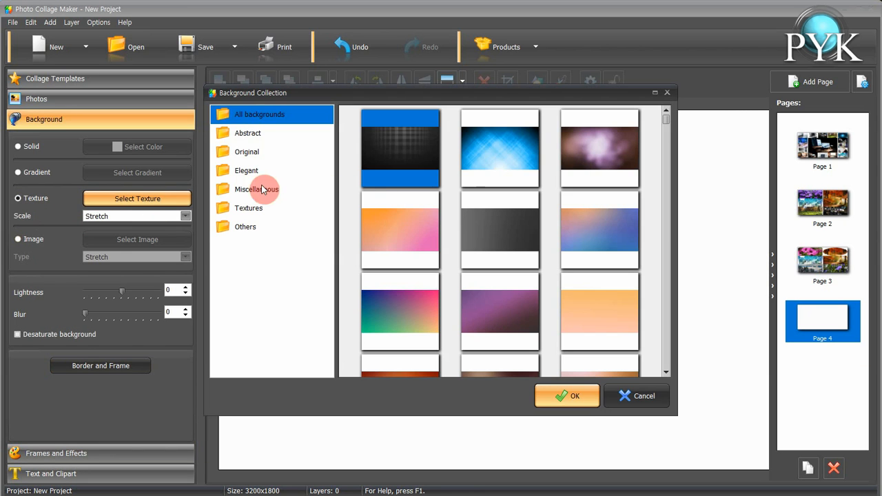
pyautogui.click(249, 228)
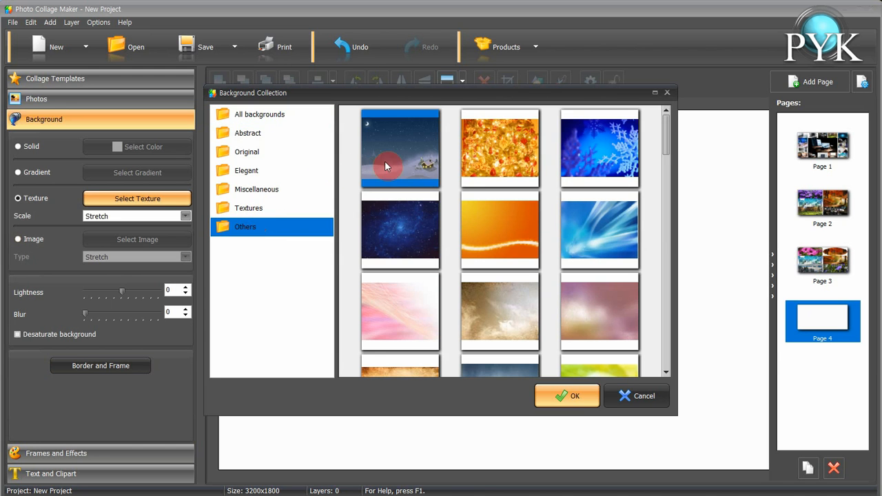
pyautogui.scroll(-2, 617, 206)
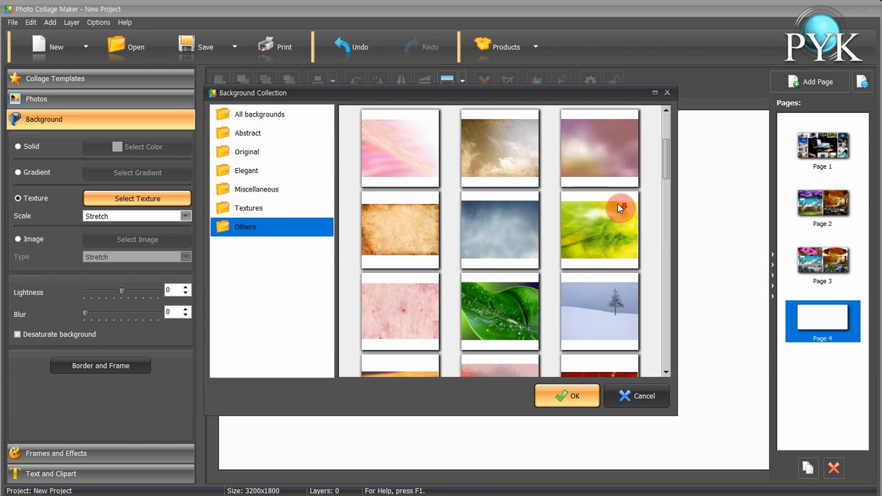
pyautogui.doubleClick(604, 228)
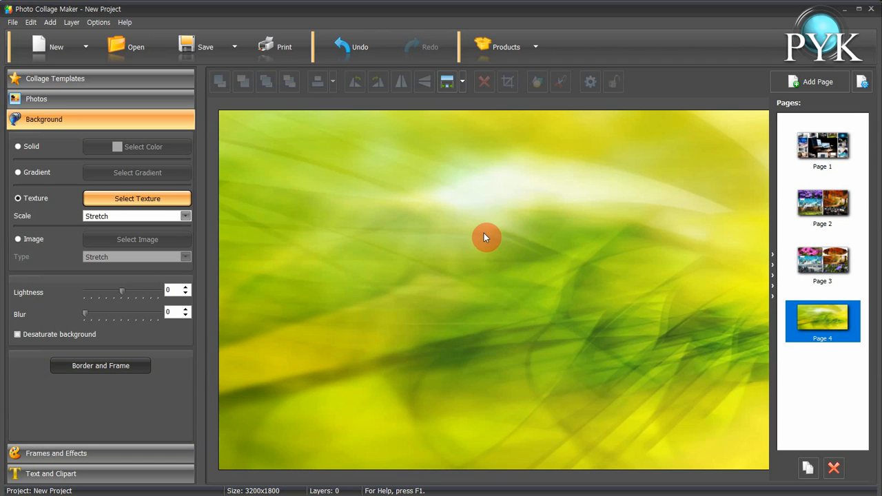
# Add baby-30.jpg from the baby folder to the blank page, resize it and place it near the top-left
pyautogui.click(84, 105)
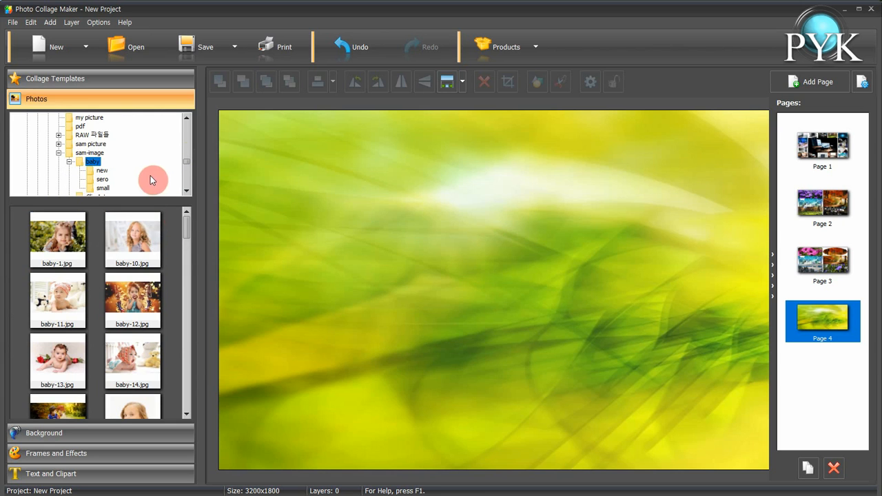
pyautogui.moveTo(187, 236); pyautogui.dragTo(186, 290)
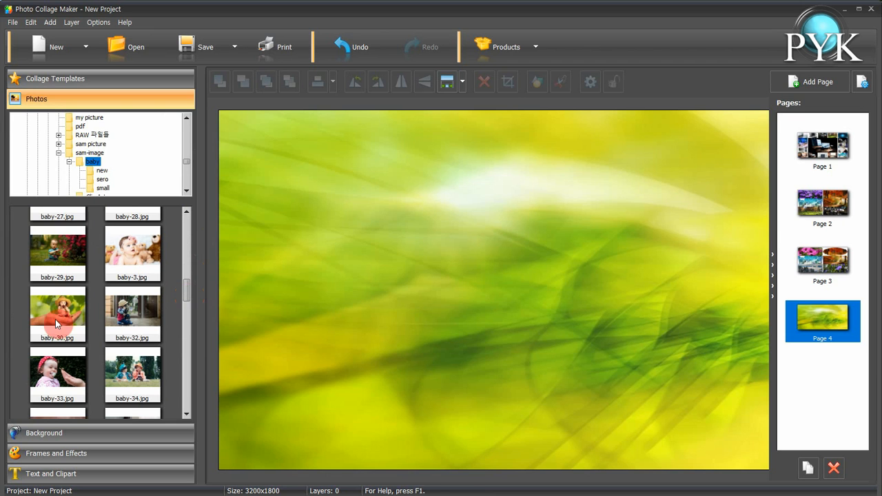
pyautogui.moveTo(55, 319); pyautogui.dragTo(312, 193)
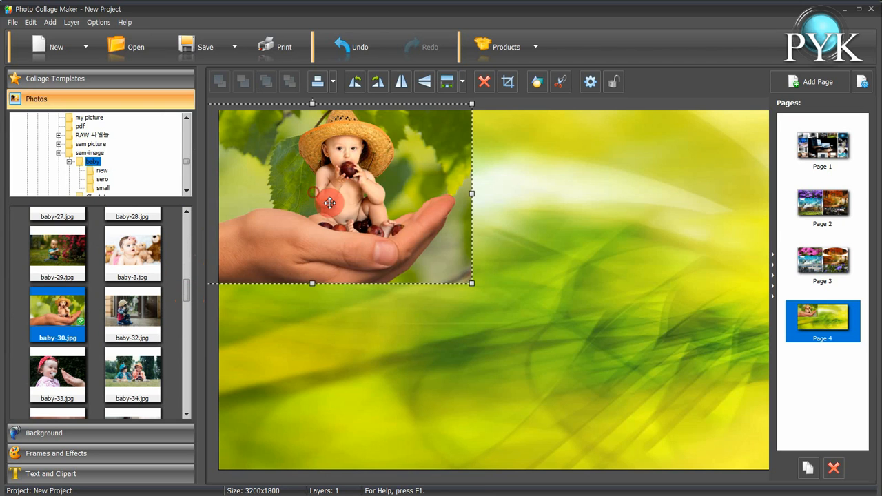
pyautogui.moveTo(413, 262); pyautogui.dragTo(508, 293)
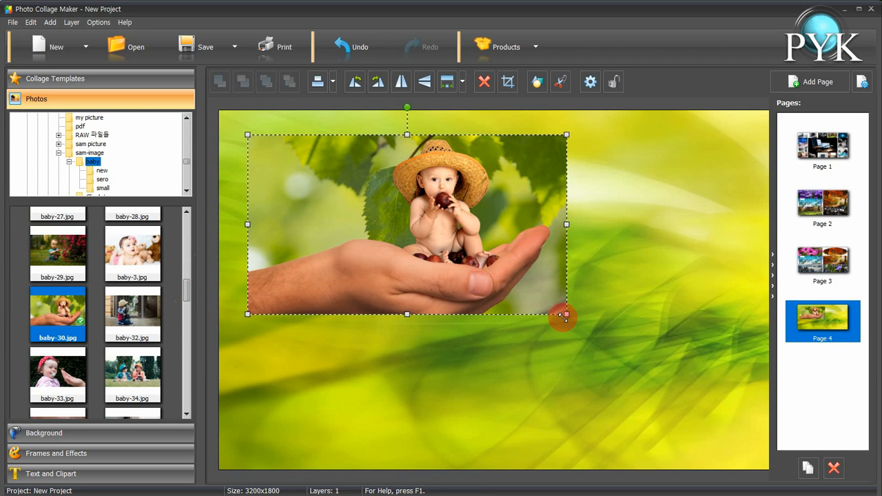
pyautogui.moveTo(563, 315); pyautogui.dragTo(444, 271)
pyautogui.moveTo(405, 246); pyautogui.dragTo(401, 235)
# Place baby-32.jpg in the bottom-right corner and baby-33.jpg, resized, in the bottom-left area of the page
pyautogui.click(127, 315)
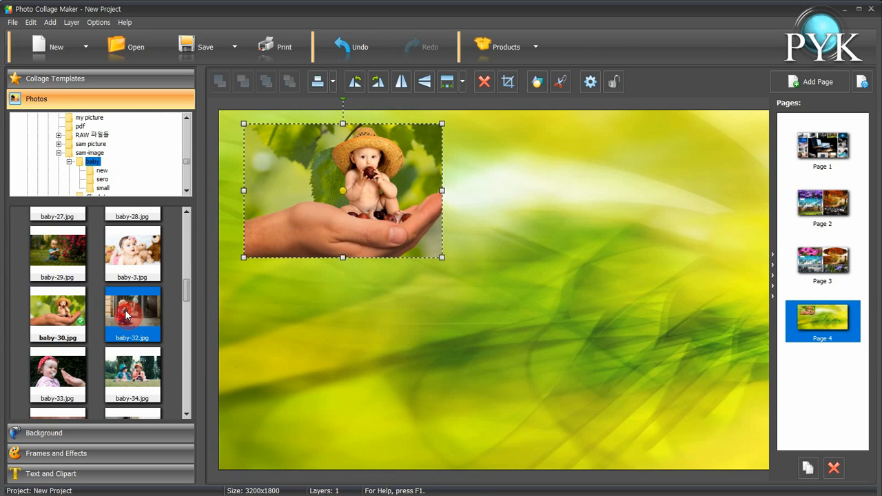
pyautogui.moveTo(127, 315); pyautogui.dragTo(632, 351)
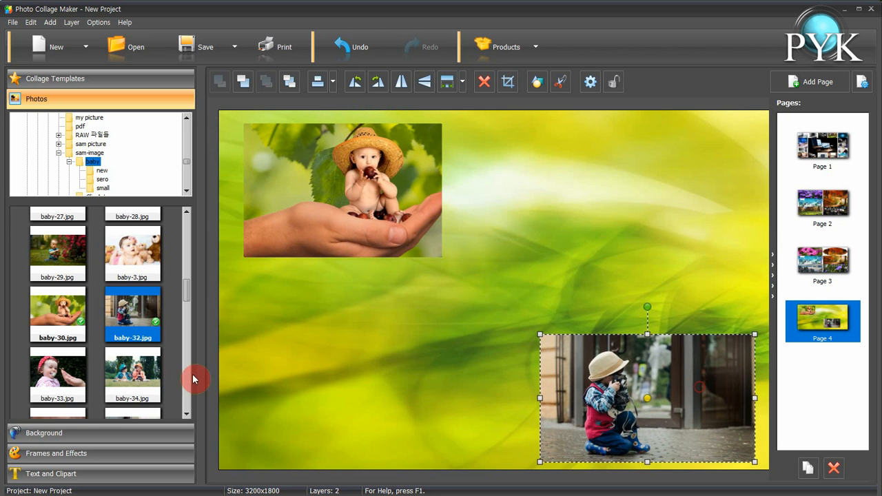
pyautogui.moveTo(60, 376); pyautogui.dragTo(256, 366)
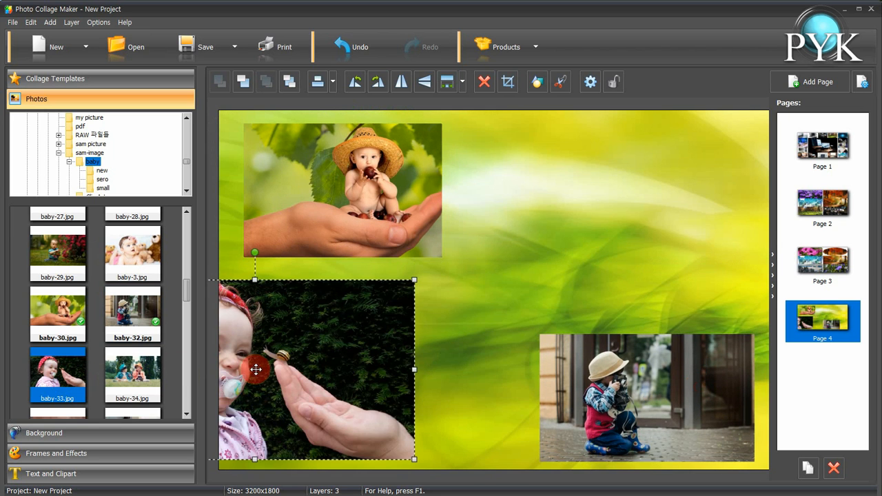
pyautogui.moveTo(347, 331); pyautogui.dragTo(466, 265)
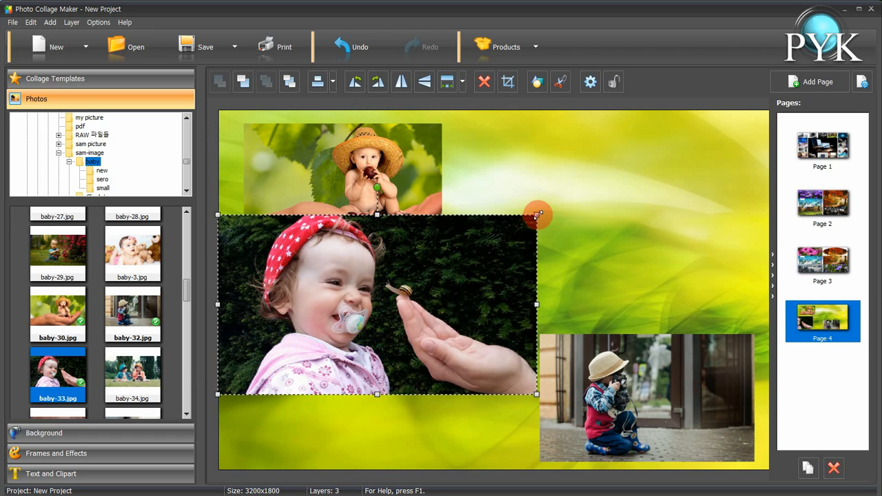
pyautogui.moveTo(535, 213); pyautogui.dragTo(420, 278)
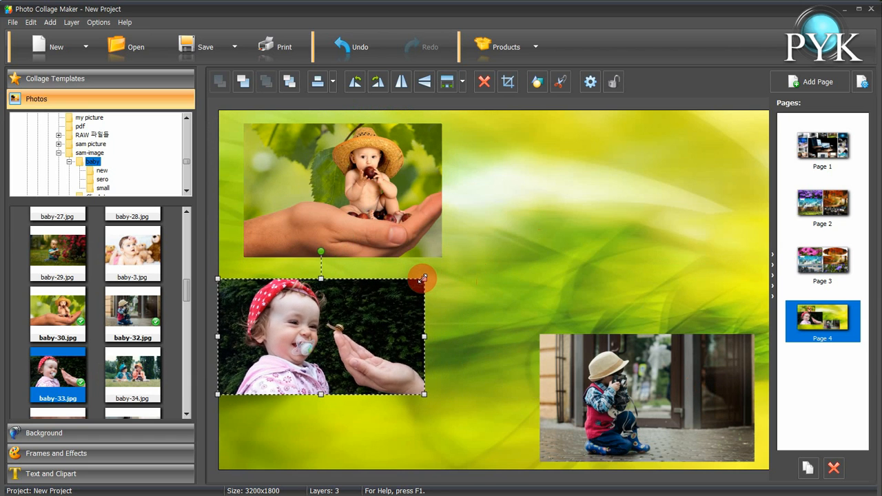
pyautogui.moveTo(351, 315); pyautogui.dragTo(372, 374)
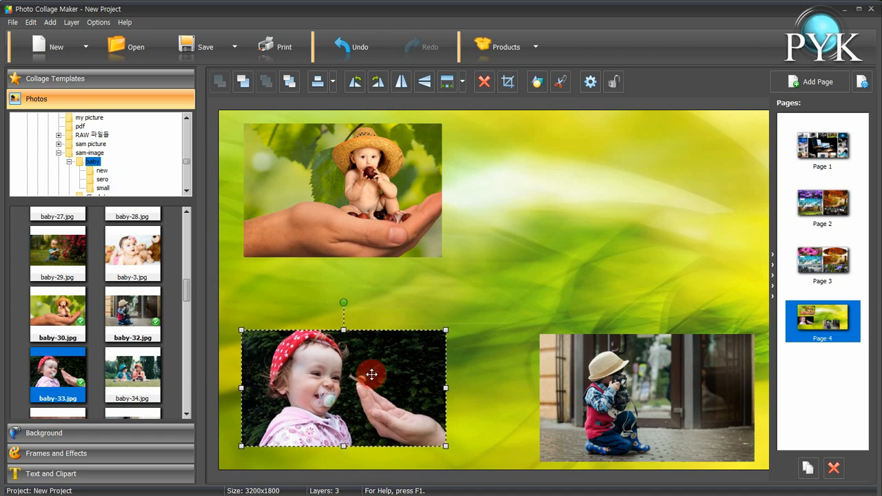
# Add baby-34.jpg to the page, then shrink it and position it in the top-right area
pyautogui.click(374, 232)
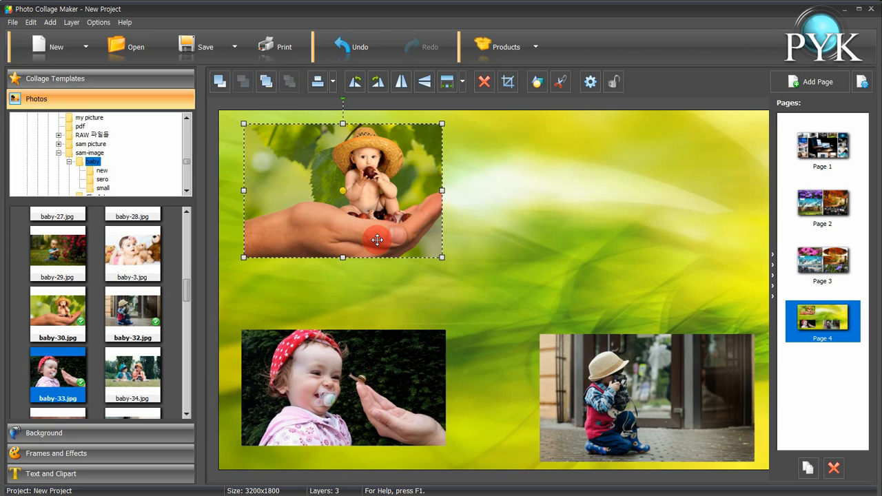
pyautogui.click(135, 380)
pyautogui.moveTo(528, 191); pyautogui.dragTo(585, 215)
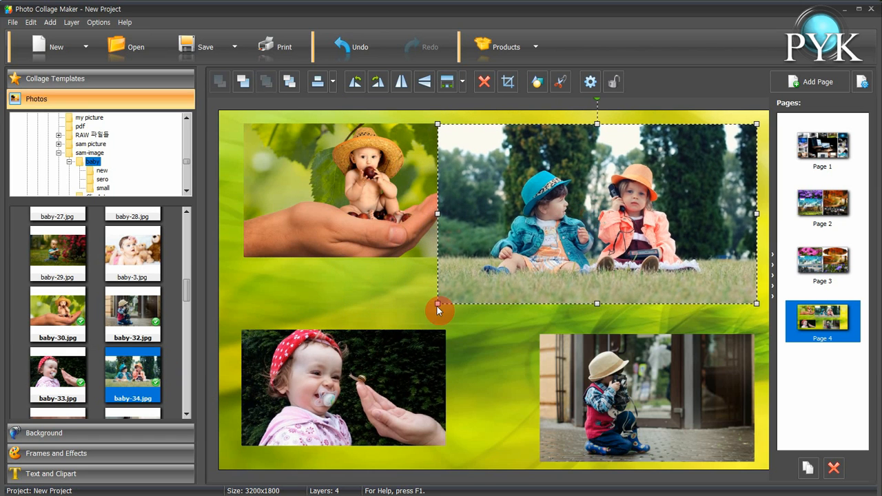
pyautogui.moveTo(437, 303); pyautogui.dragTo(508, 283)
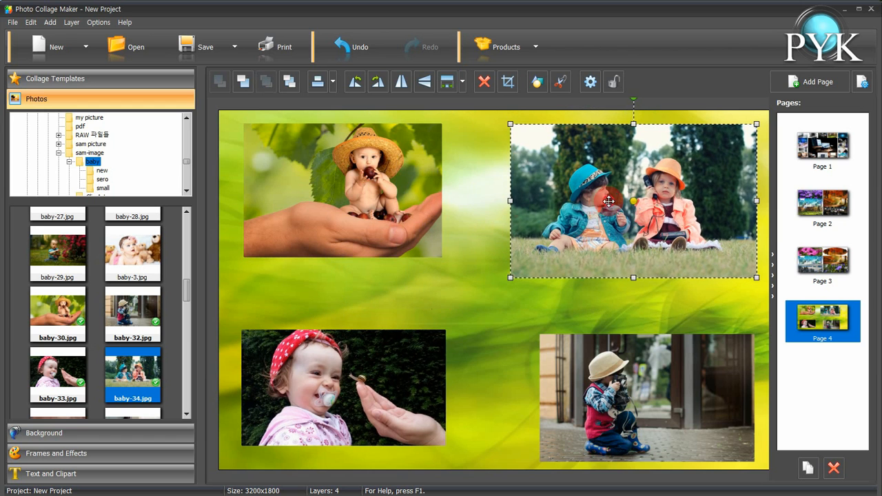
pyautogui.moveTo(607, 200); pyautogui.dragTo(601, 200)
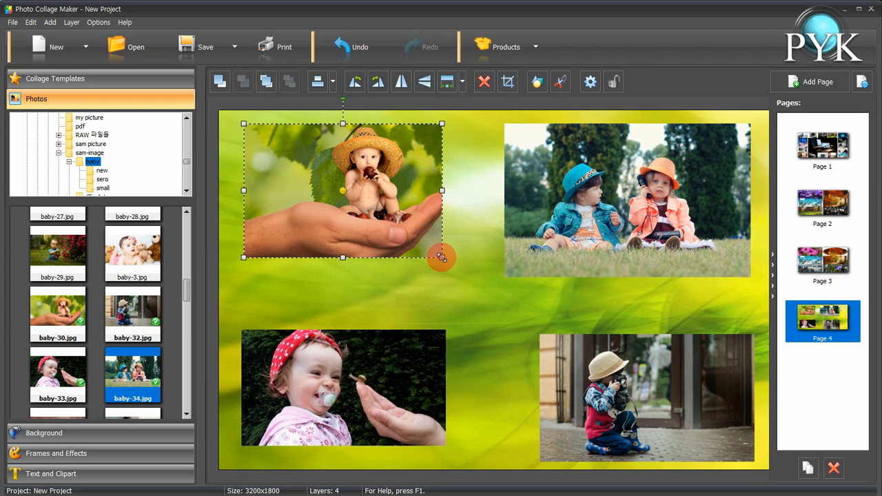
# Enlarge the top-left photo slightly and apply the first frame from the Kids frame collection to it
pyautogui.moveTo(442, 257); pyautogui.dragTo(475, 274)
pyautogui.moveTo(424, 227); pyautogui.dragTo(416, 227)
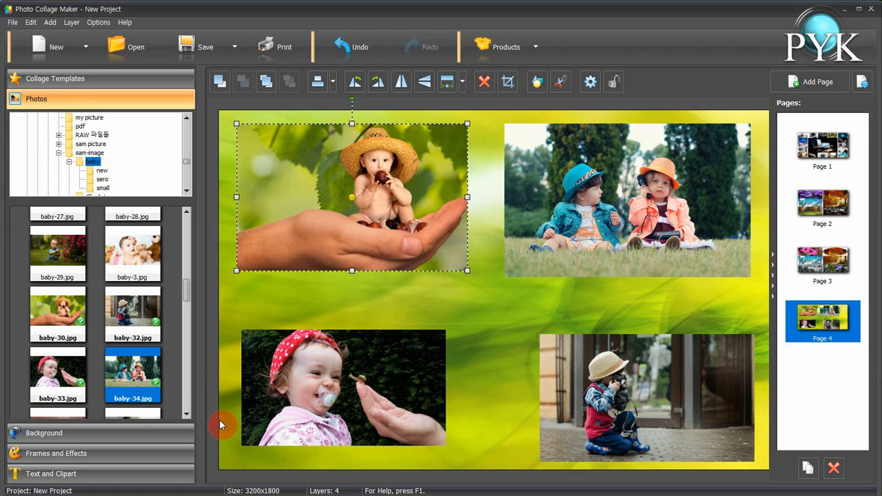
pyautogui.click(160, 453)
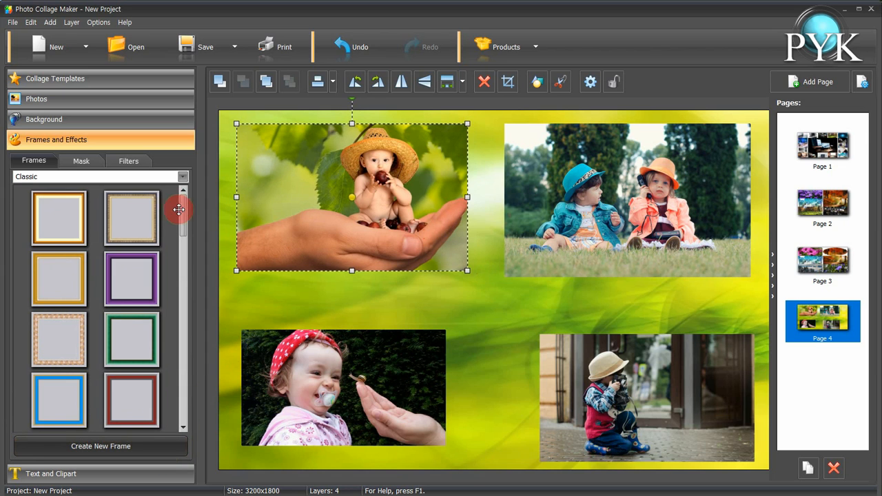
pyautogui.click(38, 180)
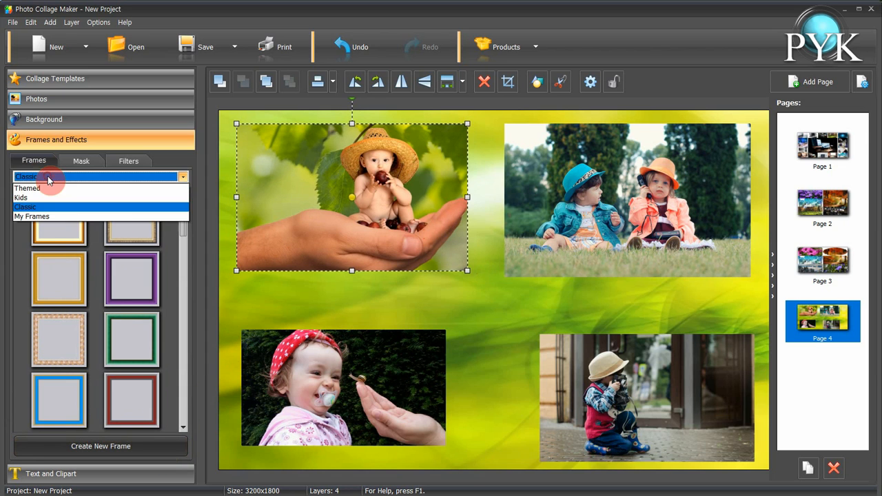
pyautogui.click(45, 193)
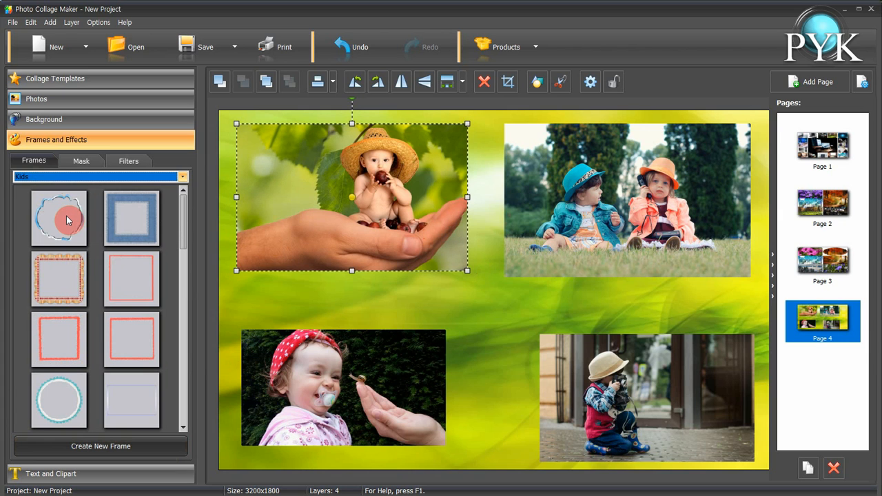
pyautogui.click(67, 220)
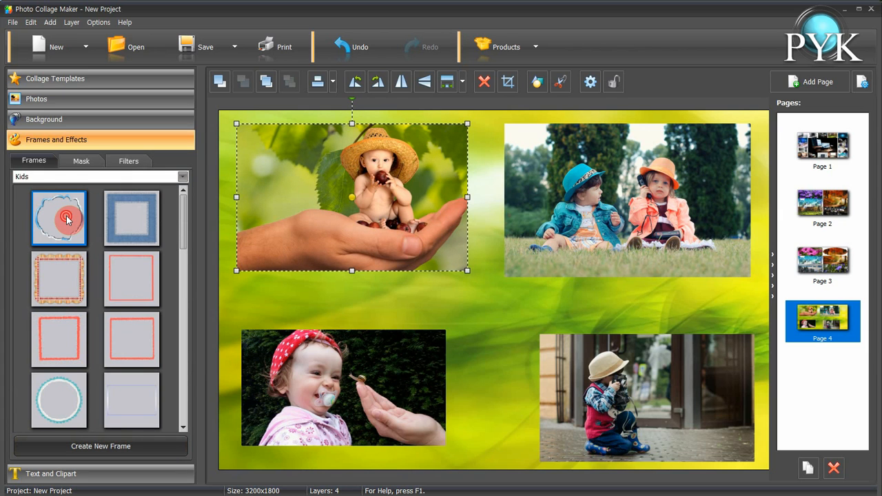
pyautogui.moveTo(67, 219); pyautogui.dragTo(237, 210)
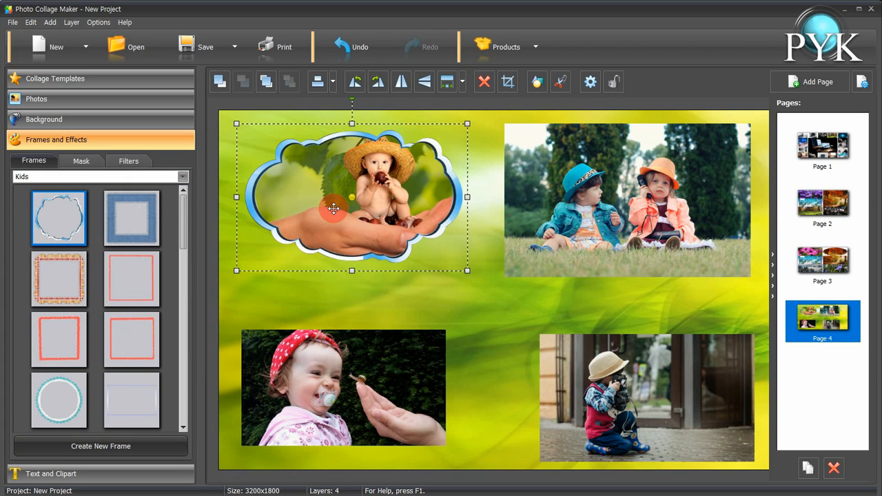
# Apply the scalloped patterned Kids frame to the top-right photo
pyautogui.click(609, 230)
pyautogui.click(67, 293)
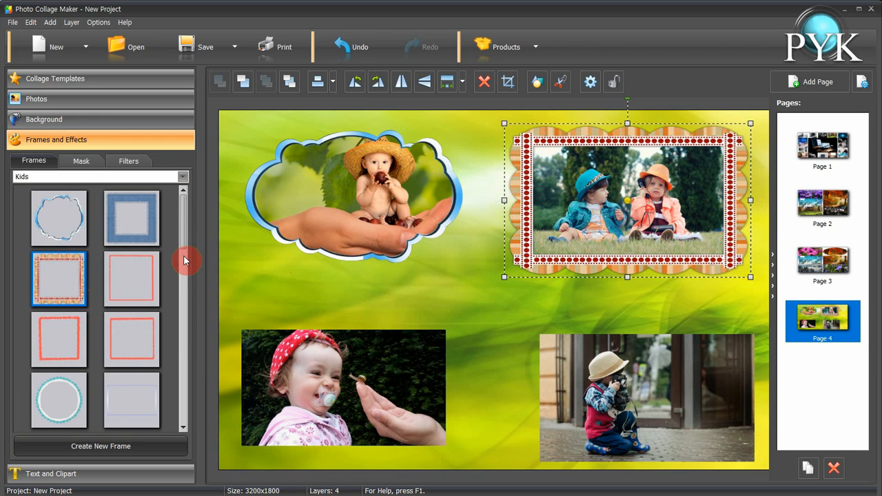
# Frame the bottom-left photo with the pink-bordered Kids frame and enlarge it
pyautogui.scroll(-3, 183, 256)
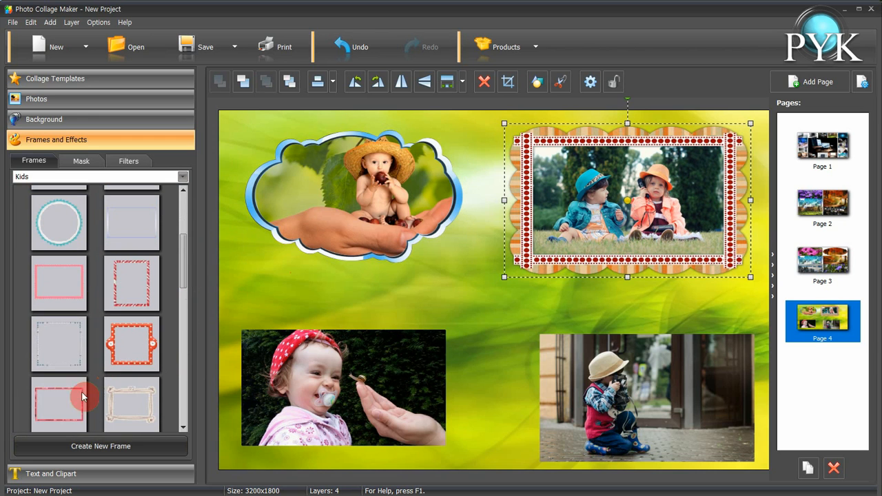
pyautogui.click(248, 406)
pyautogui.click(124, 410)
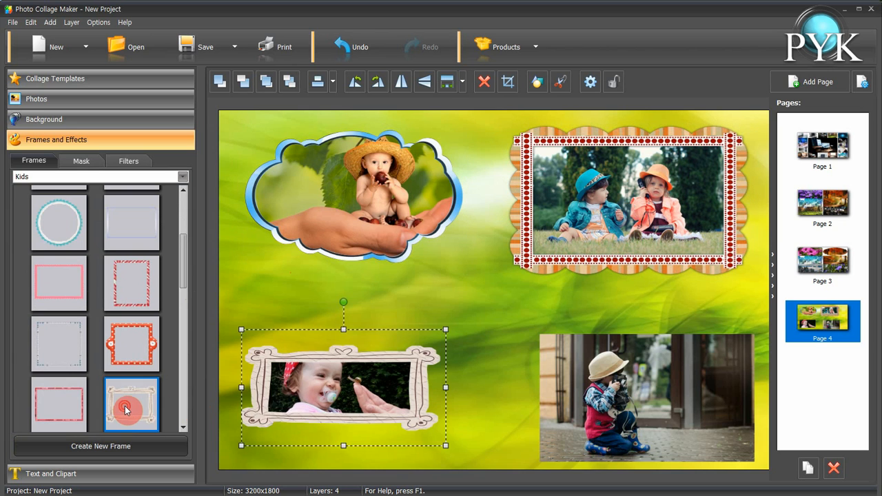
pyautogui.moveTo(241, 328); pyautogui.dragTo(239, 289)
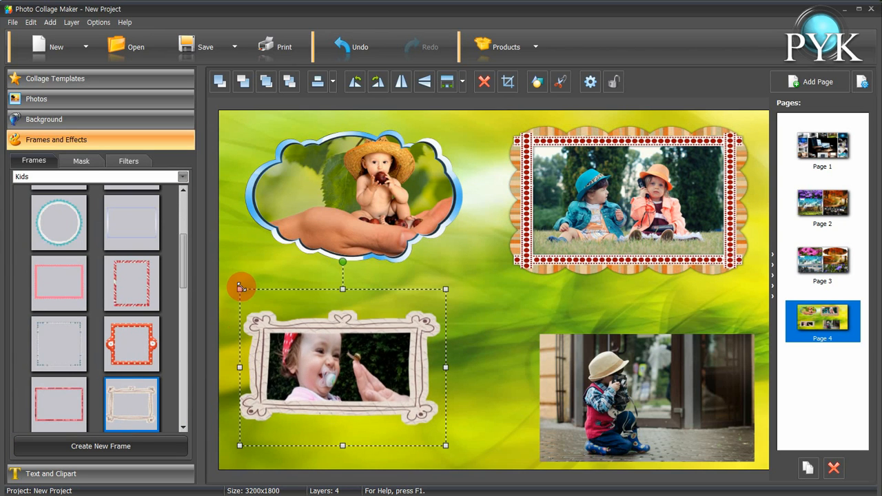
pyautogui.click(64, 394)
# Apply the daisy Kids frame to the bottom-right photo, then resize and reposition it
pyautogui.click(585, 372)
pyautogui.scroll(-3, 133, 356)
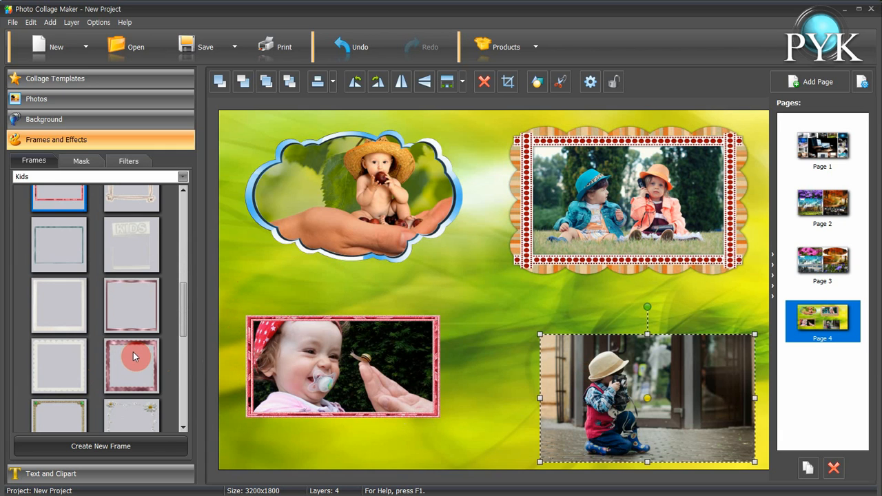
pyautogui.moveTo(182, 331); pyautogui.dragTo(183, 350)
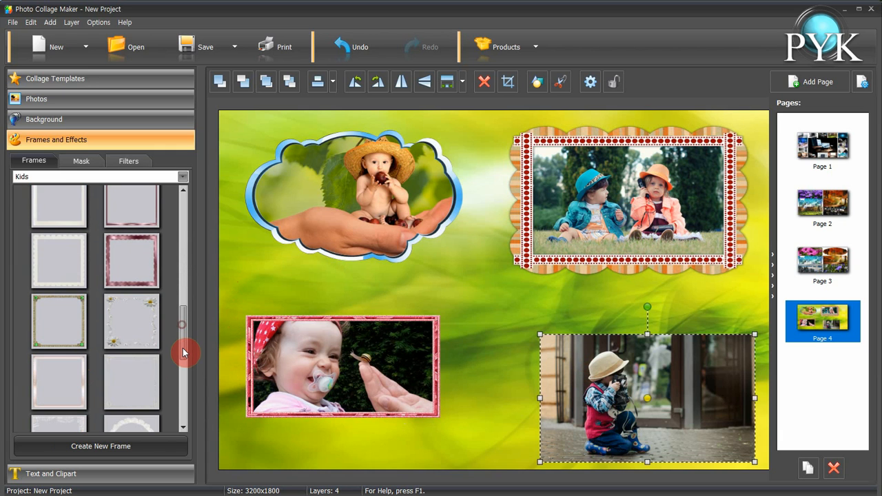
pyautogui.click(130, 324)
pyautogui.click(531, 374)
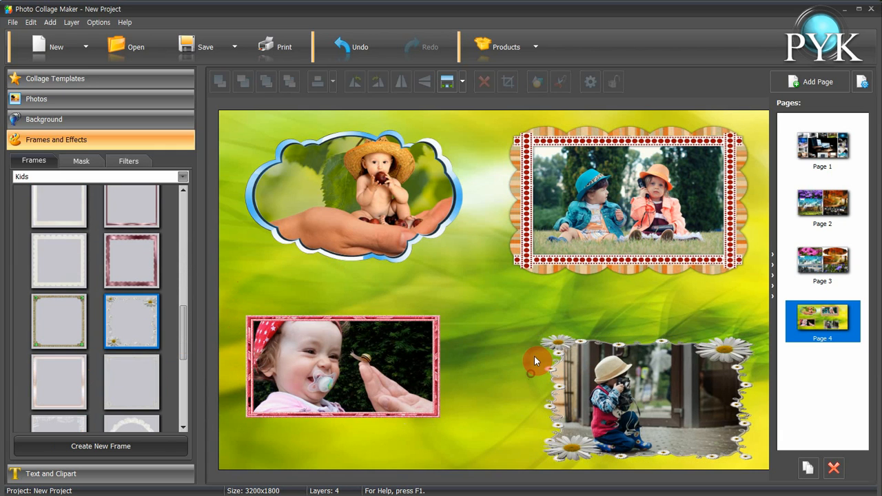
pyautogui.moveTo(591, 342); pyautogui.dragTo(573, 314)
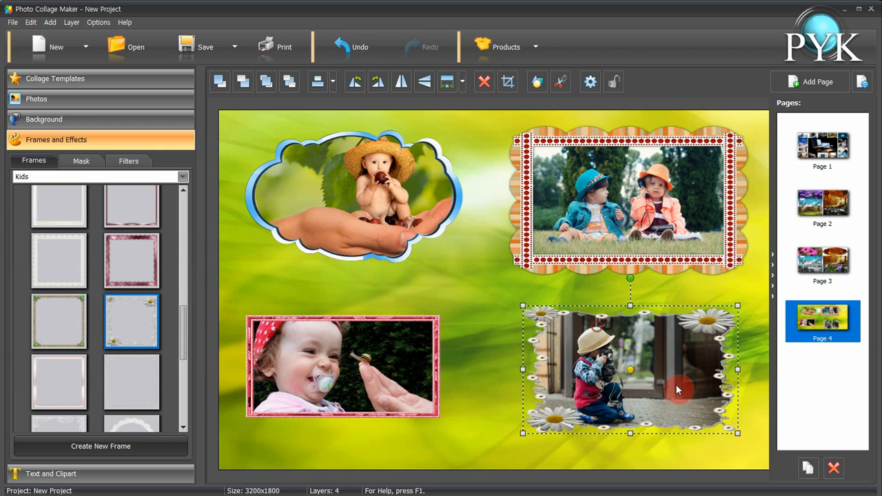
pyautogui.moveTo(737, 436); pyautogui.dragTo(743, 438)
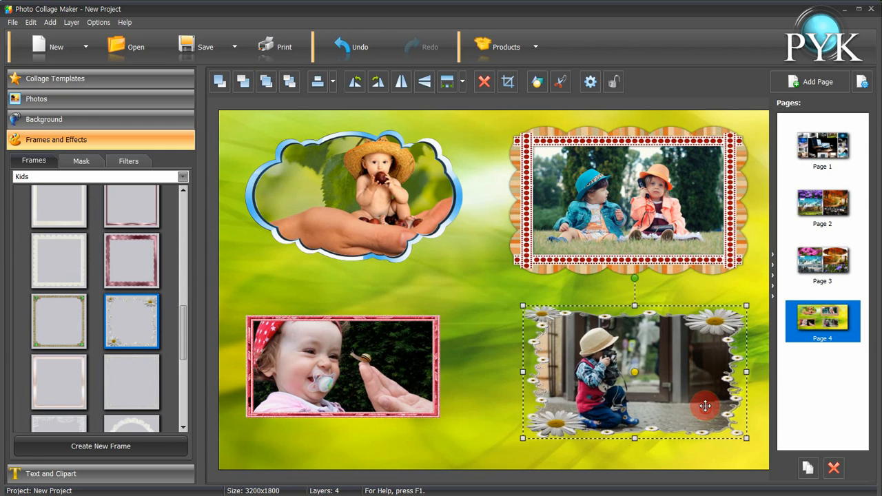
pyautogui.moveTo(707, 404); pyautogui.dragTo(703, 395)
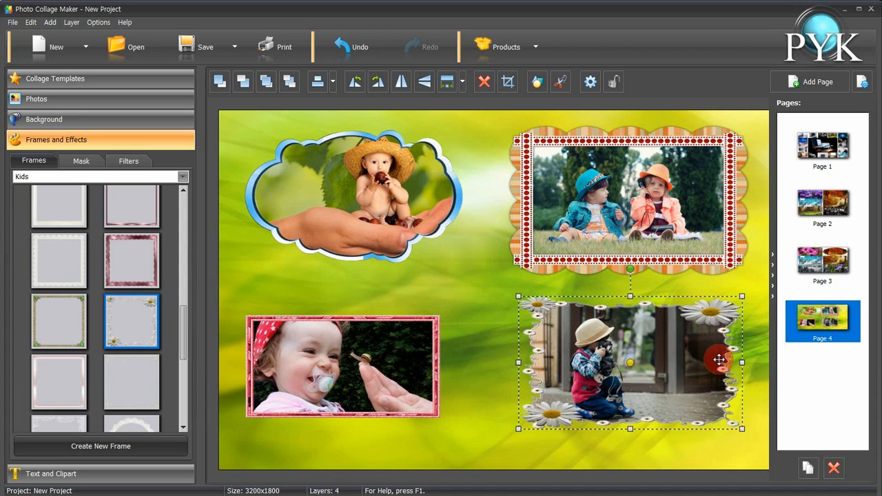
pyautogui.click(414, 364)
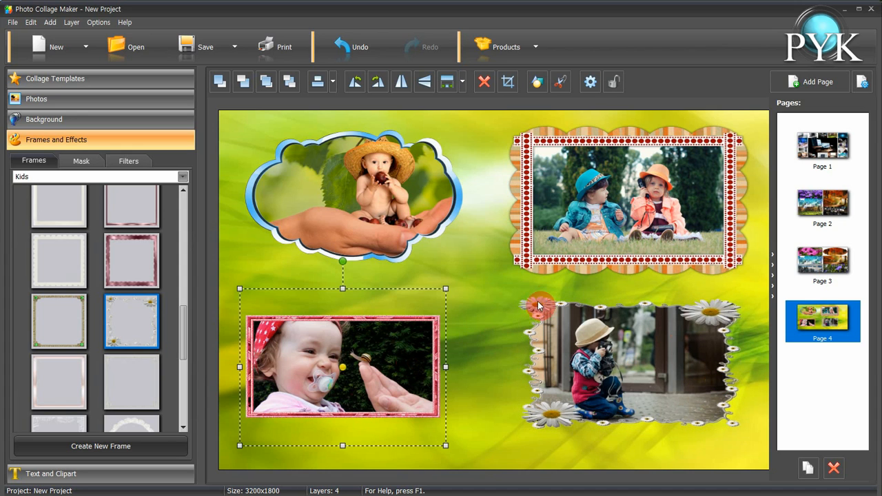
pyautogui.click(379, 186)
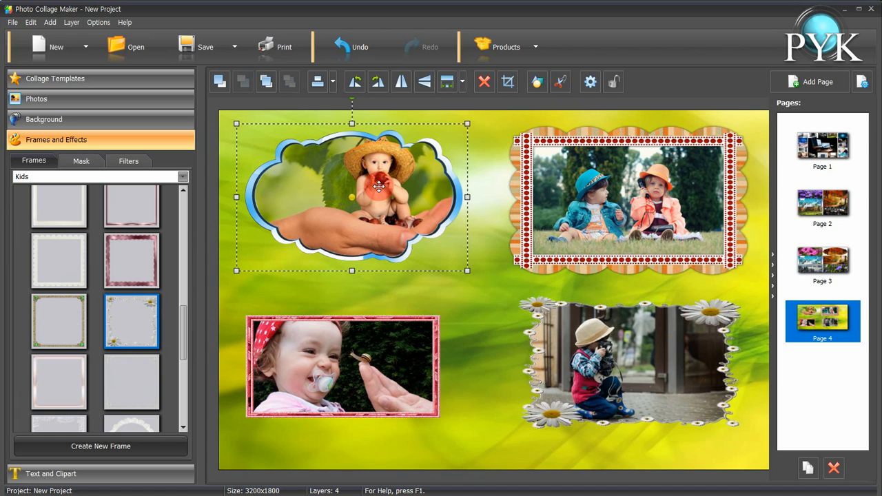
pyautogui.click(399, 321)
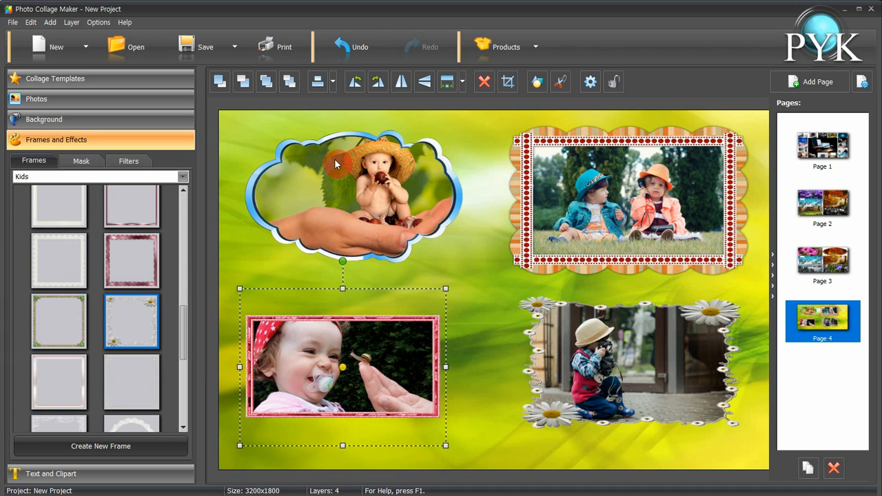
# Install the current collage as a template in the My Templates category
pyautogui.click(13, 23)
pyautogui.click(76, 132)
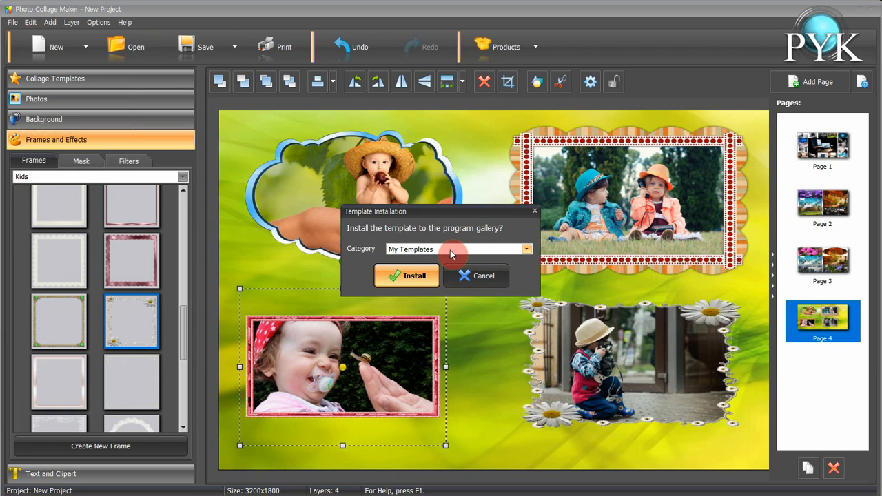
pyautogui.click(412, 278)
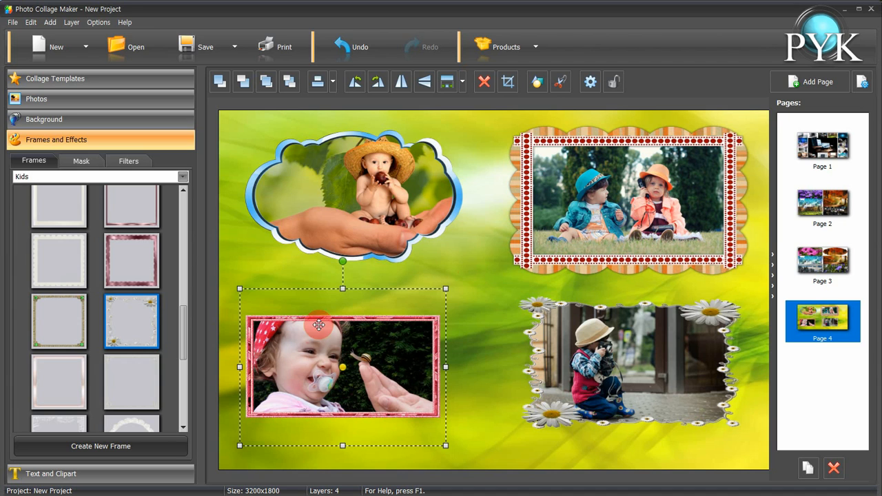
# Browse the clipart categories and place the angel doll clipart from New Year between the top photos and the bottom-right photo
pyautogui.click(113, 473)
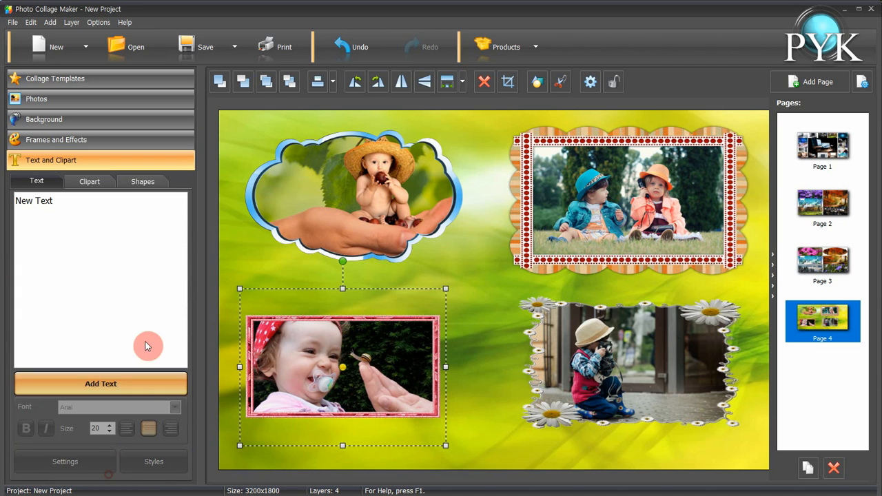
pyautogui.click(90, 182)
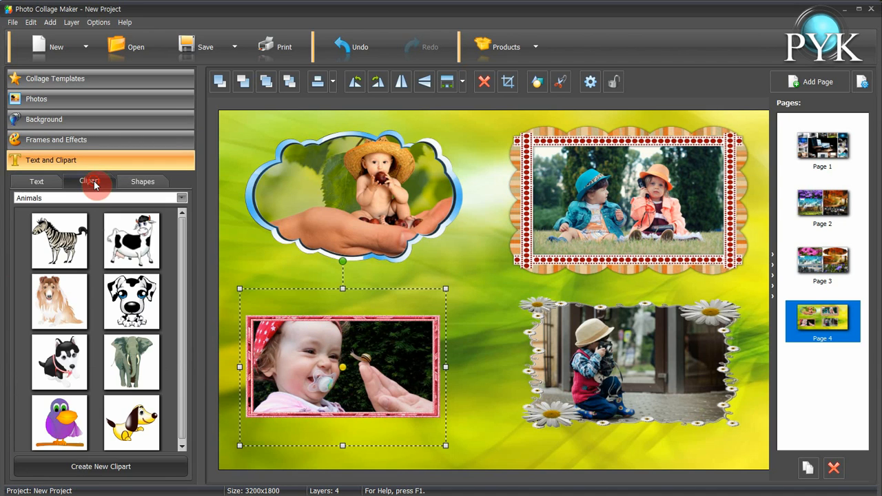
pyautogui.click(138, 199)
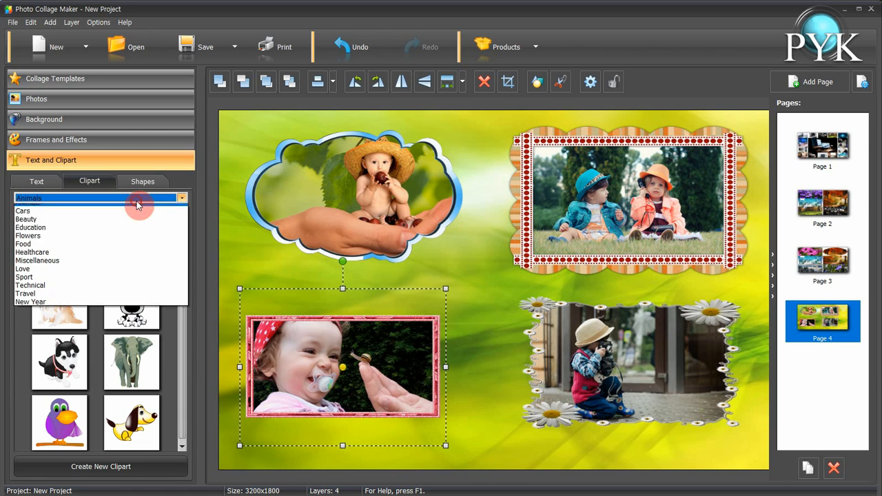
pyautogui.click(105, 230)
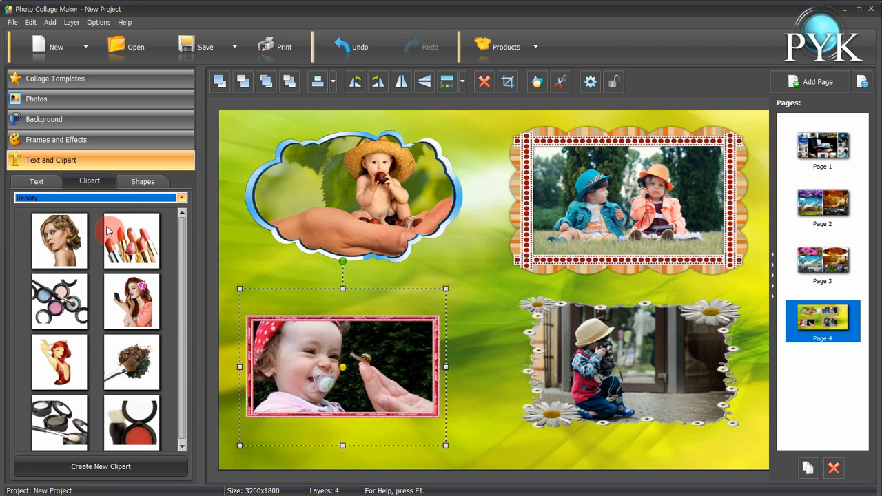
pyautogui.scroll(-1, 176, 303)
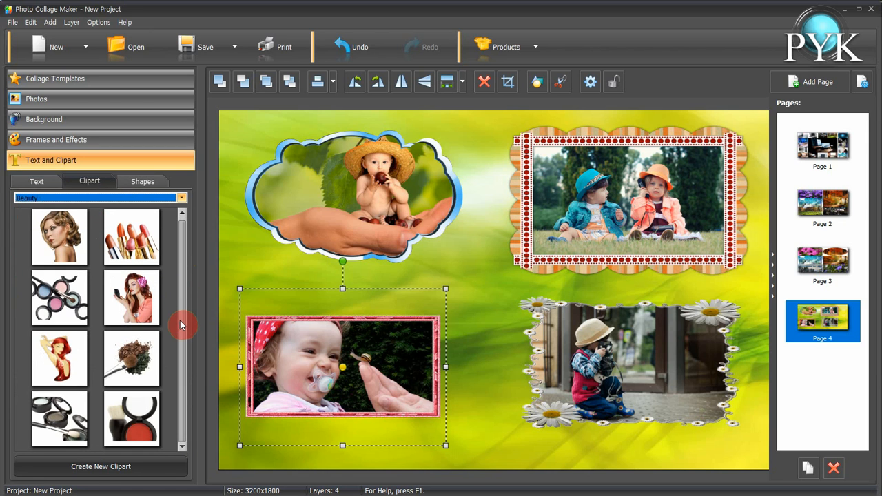
pyautogui.click(110, 205)
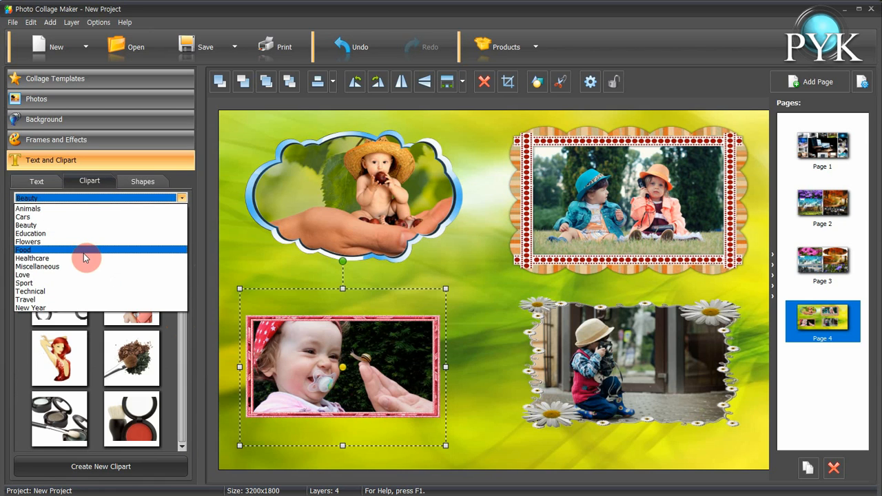
pyautogui.click(66, 274)
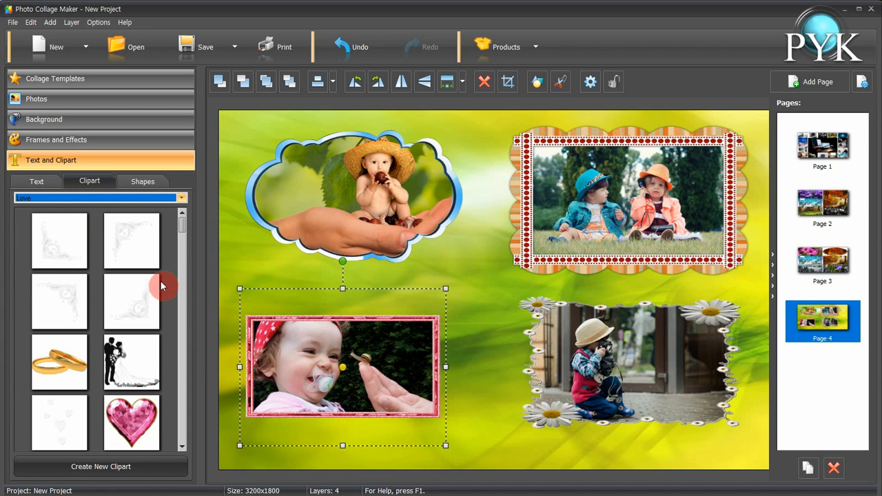
pyautogui.press('Down')
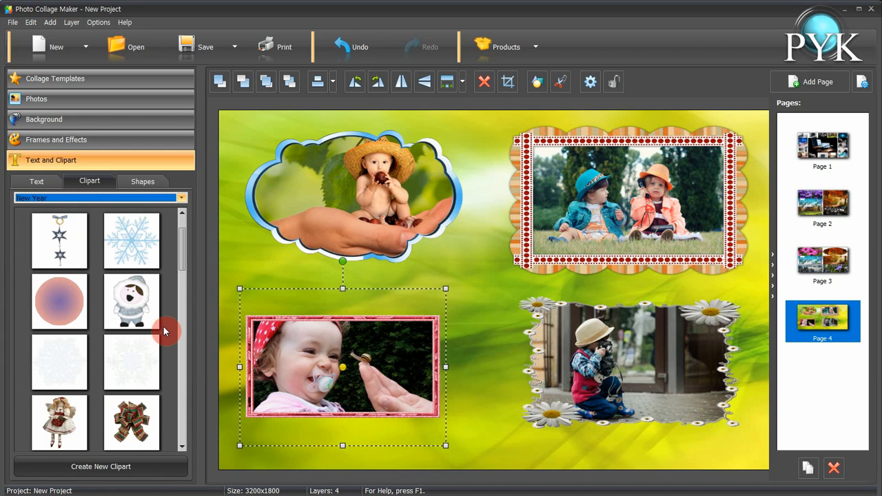
pyautogui.click(63, 412)
pyautogui.moveTo(63, 412); pyautogui.dragTo(486, 250)
pyautogui.moveTo(486, 303); pyautogui.dragTo(510, 312)
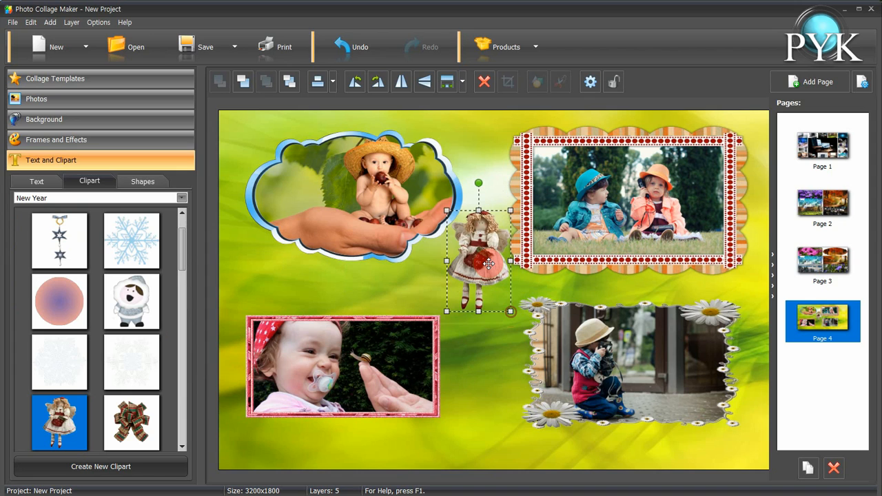
# Add the text "Baby" to the page, then shrink it and move it to the bottom centre
pyautogui.click(38, 182)
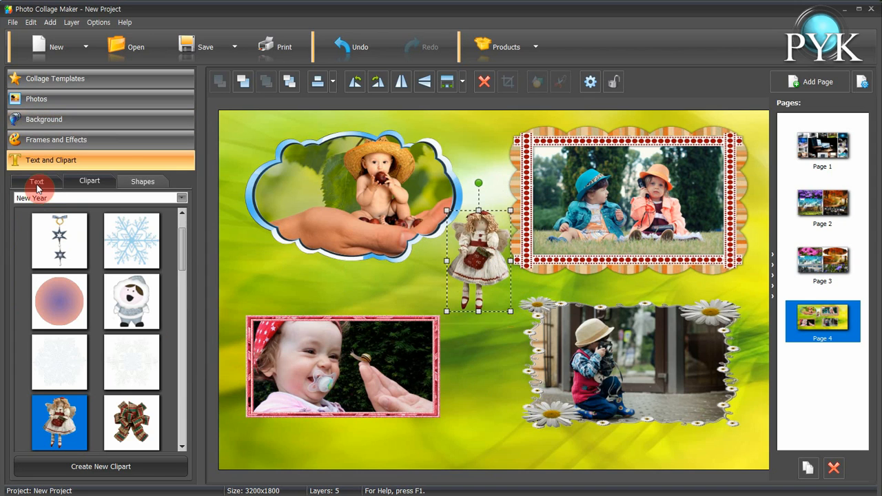
pyautogui.click(59, 205)
pyautogui.tripleClick(60, 205)
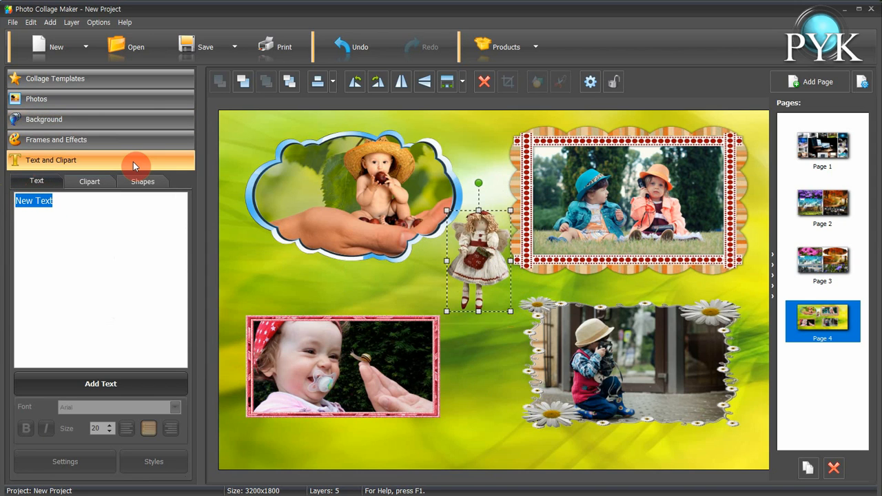
pyautogui.write('Baby')
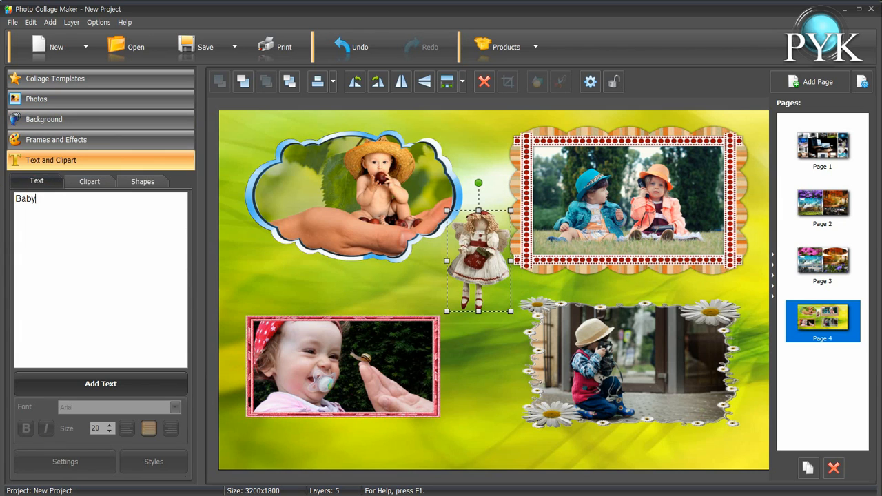
pyautogui.click(128, 390)
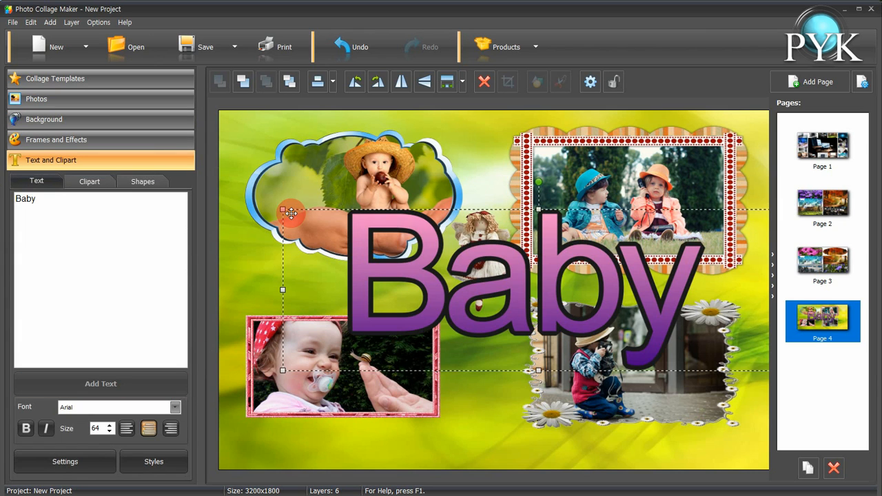
pyautogui.moveTo(283, 209); pyautogui.dragTo(620, 326)
pyautogui.moveTo(692, 356); pyautogui.dragTo(445, 457)
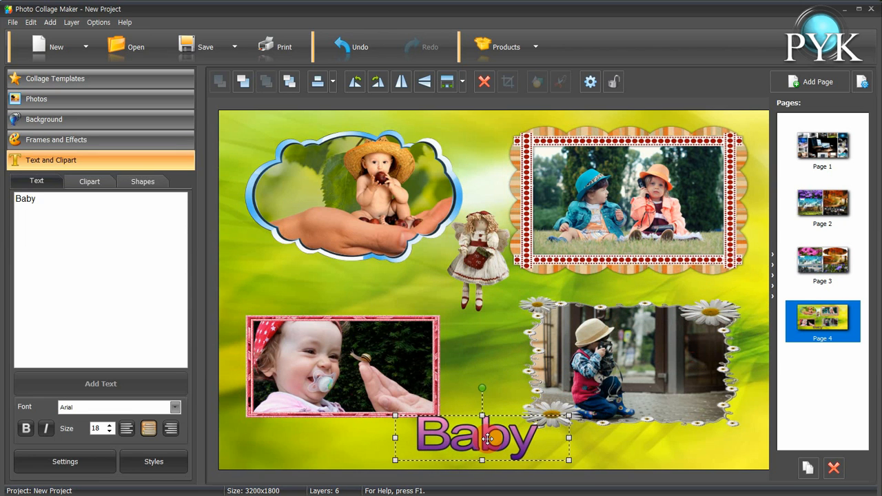
# Change the Baby text's font to 경기천년제목 Bold in the text settings
pyautogui.doubleClick(485, 437)
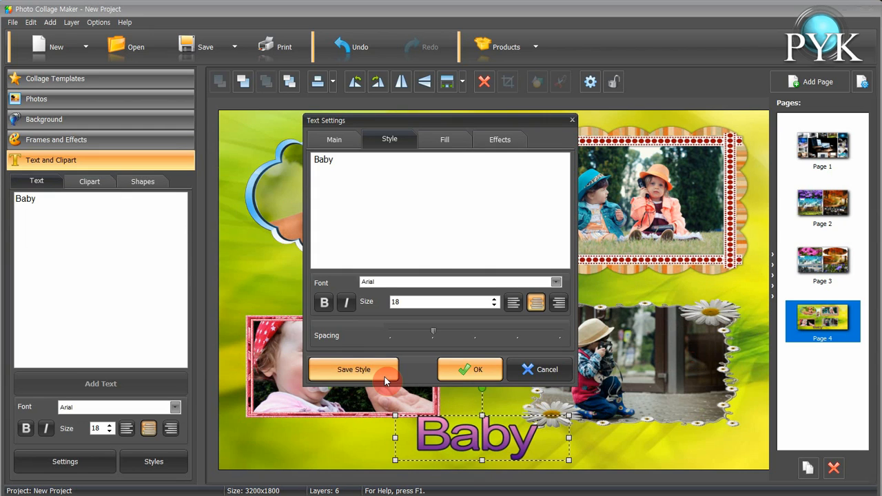
pyautogui.click(556, 282)
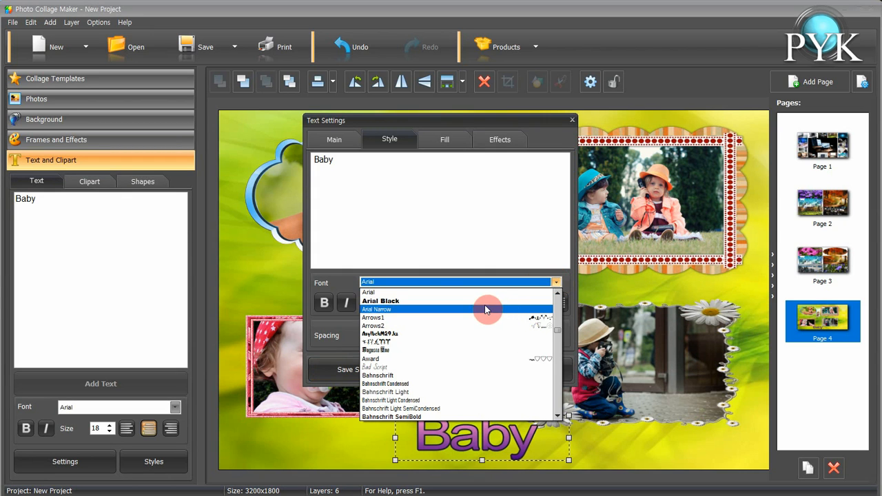
pyautogui.scroll(-5, 489, 308)
pyautogui.moveTo(556, 337); pyautogui.dragTo(559, 397)
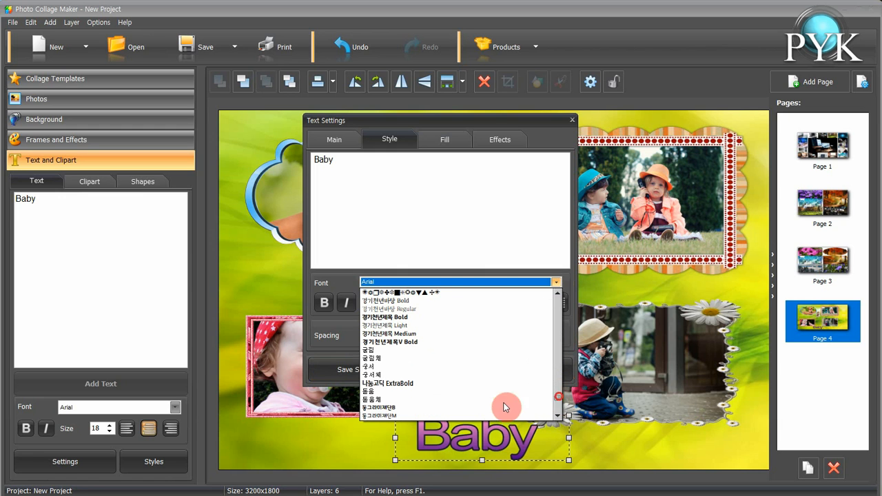
pyautogui.click(410, 318)
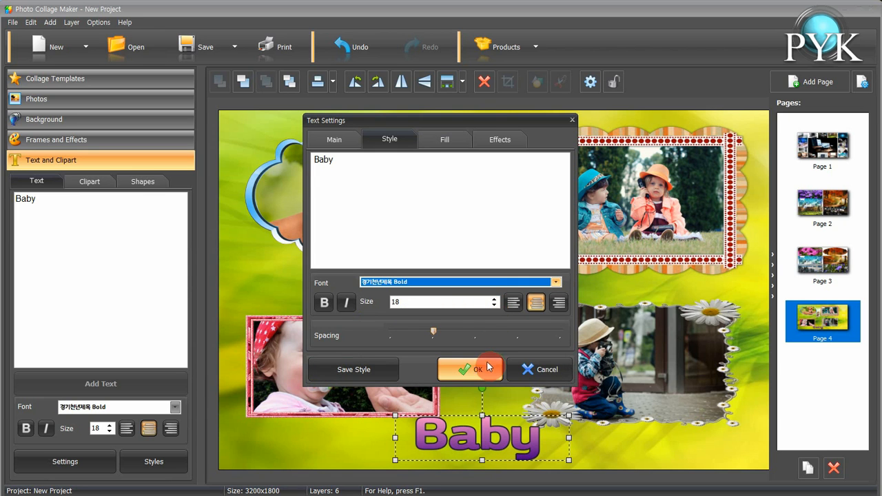
pyautogui.click(475, 367)
# Apply the red serif preset style to the Baby text
pyautogui.click(457, 440)
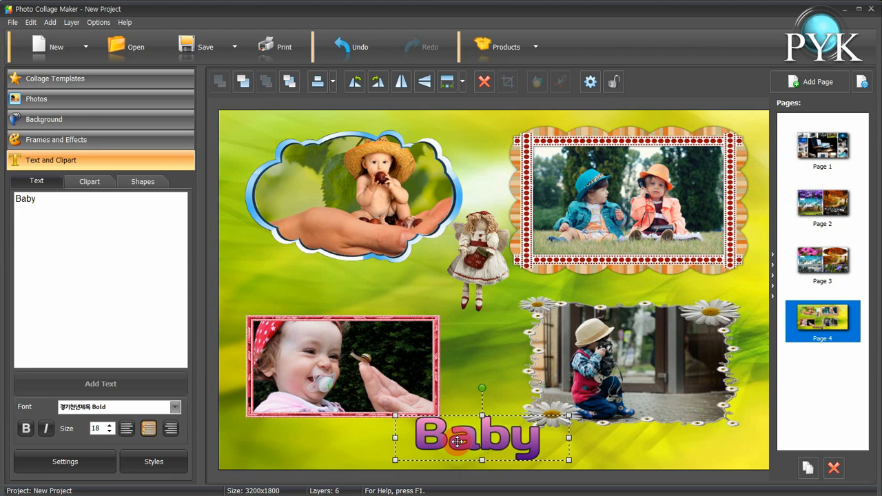
pyautogui.click(146, 470)
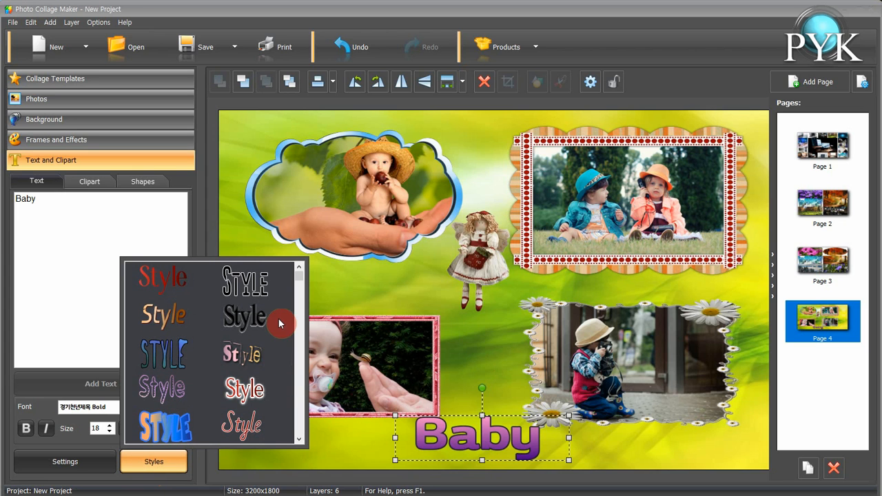
pyautogui.click(246, 390)
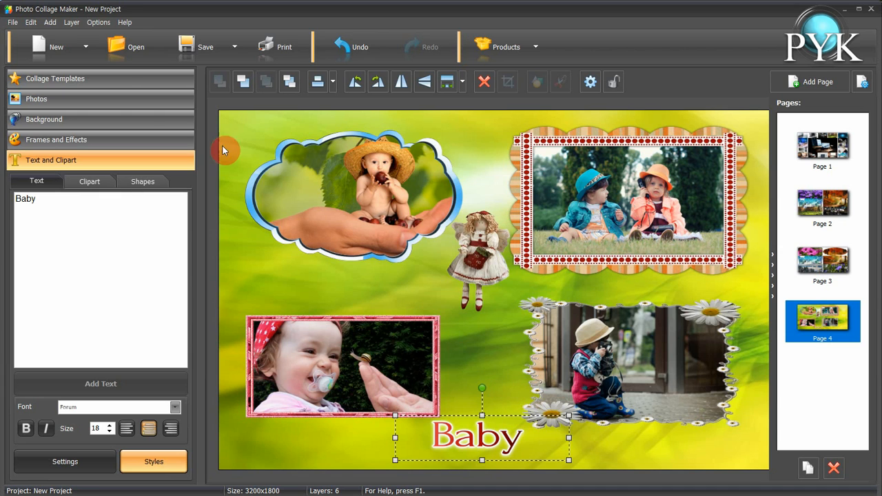
# Save the updated page as a template, installing it in the My Templates category
pyautogui.click(12, 22)
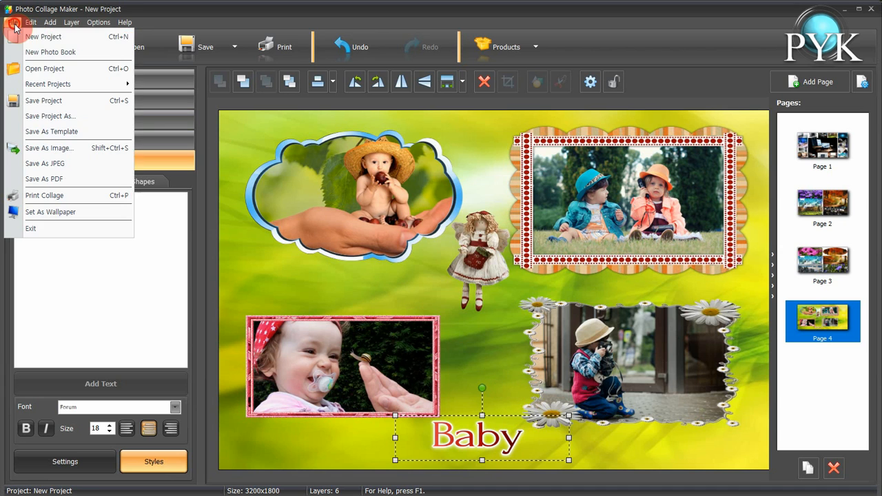
pyautogui.click(69, 133)
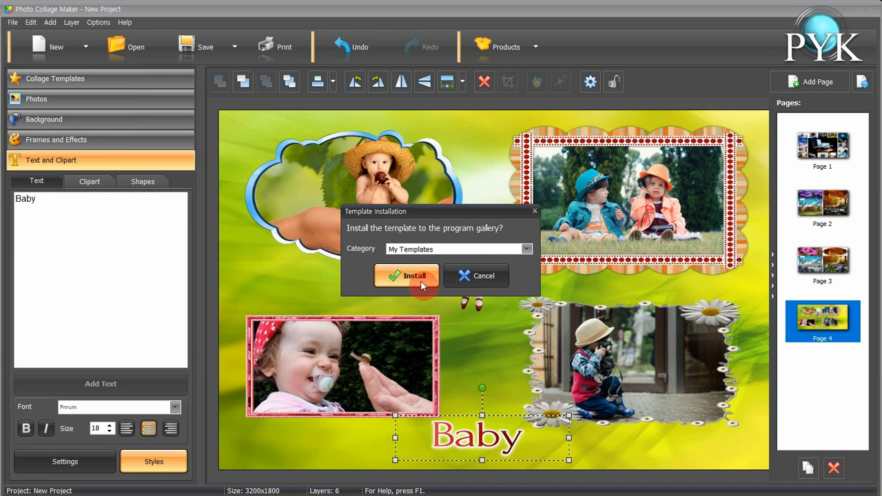
pyautogui.click(414, 277)
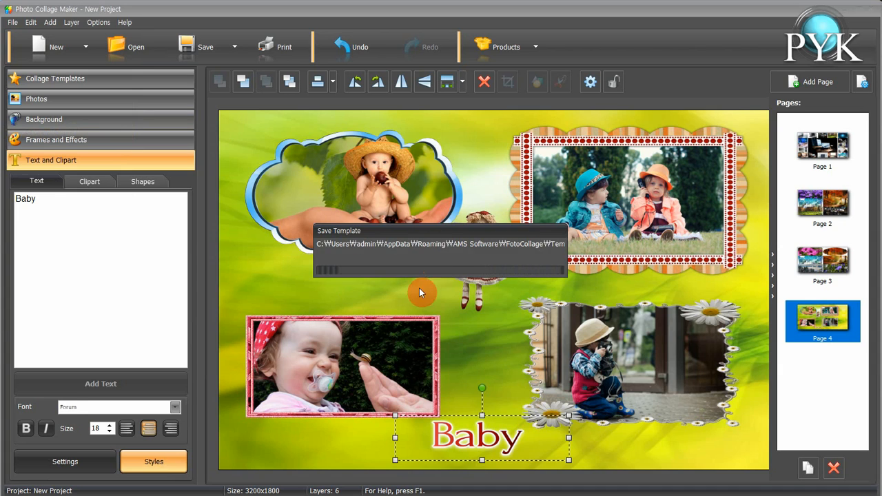